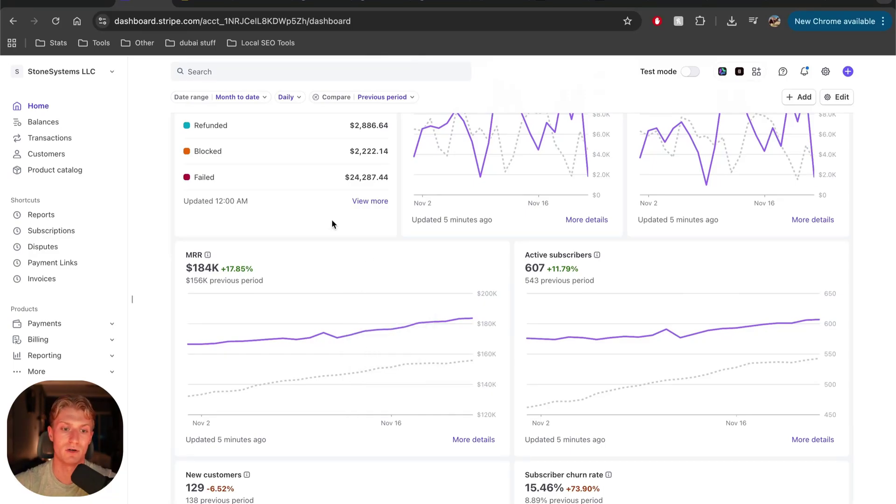
Reload the Stripe Dashboard so the overview refreshes to $151K gross and $139K net volume.
scroll(331, 220, "up", 2)
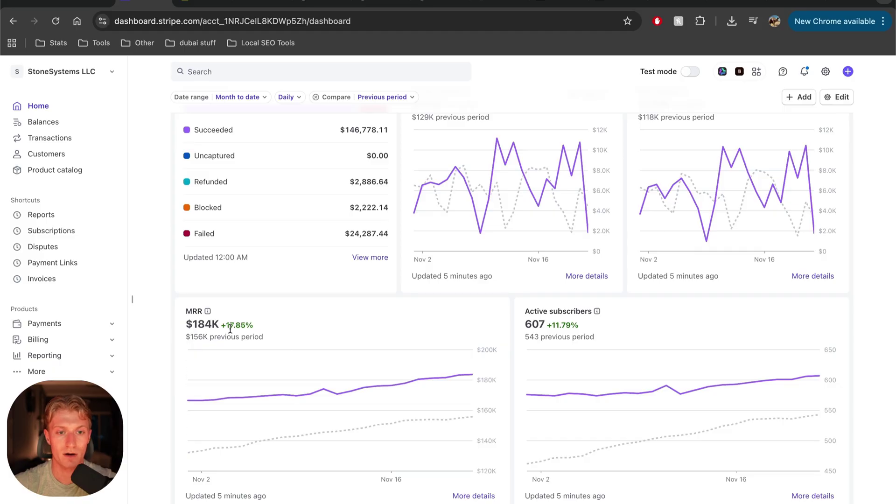
scroll(318, 354, "up", 3)
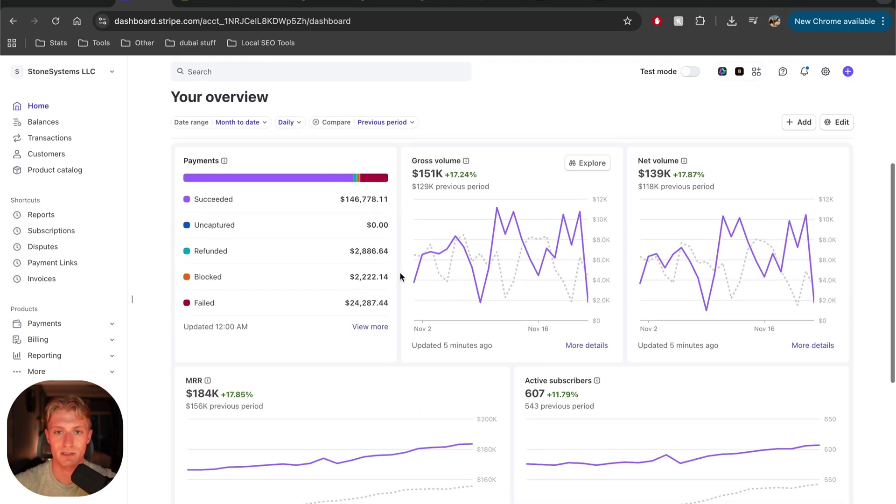
left_click(400, 276)
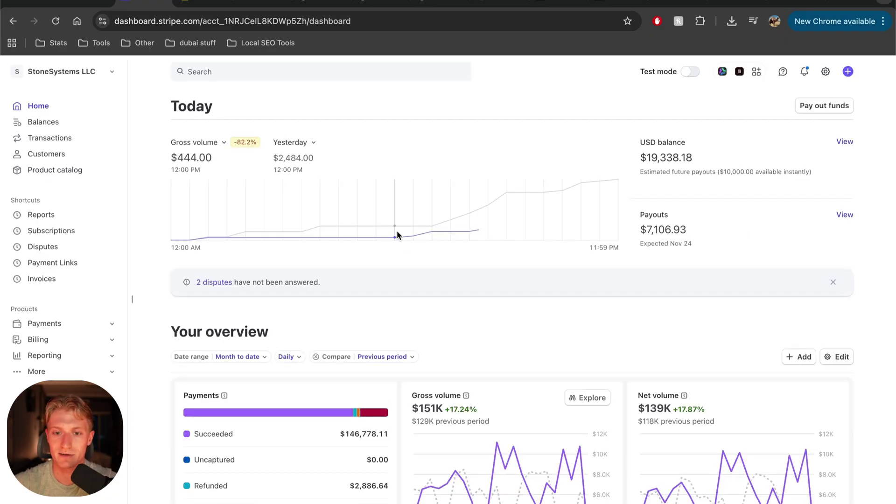
scroll(397, 234, "down", 5)
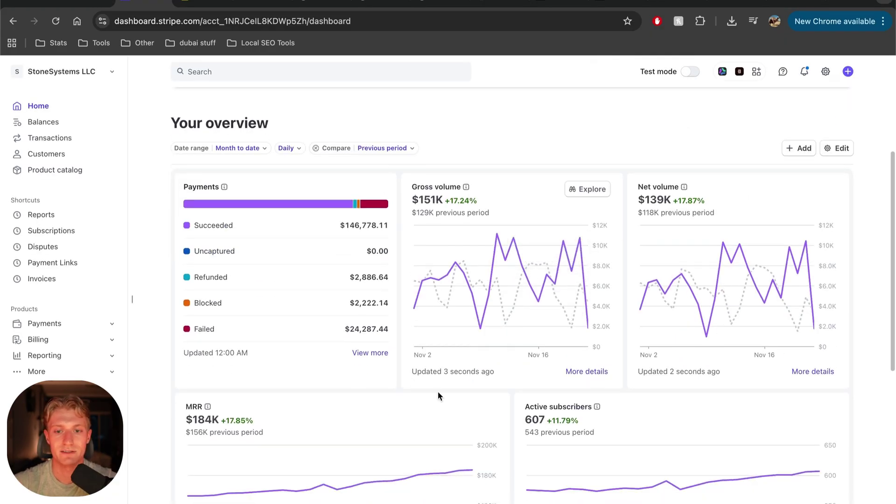
mouse_move(660, 246)
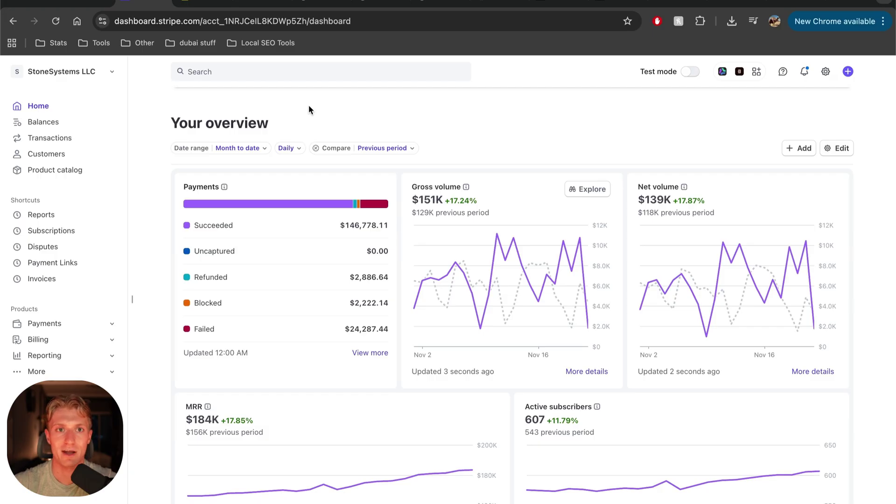
Switch to the Miro board and scroll up to its pink title card.
left_click(199, 3)
scroll(312, 286, "up", 10)
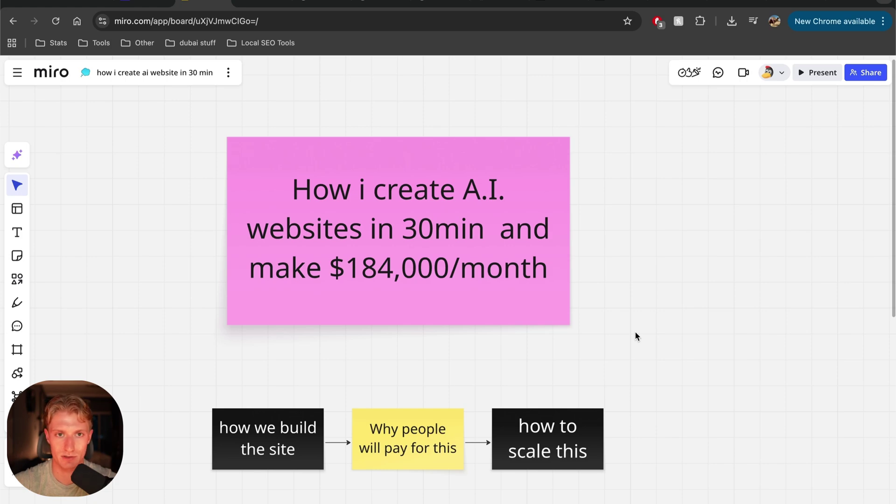
Open gtoconcrete.org and scroll through its free-quote hero, services and service areas.
left_click(260, 3)
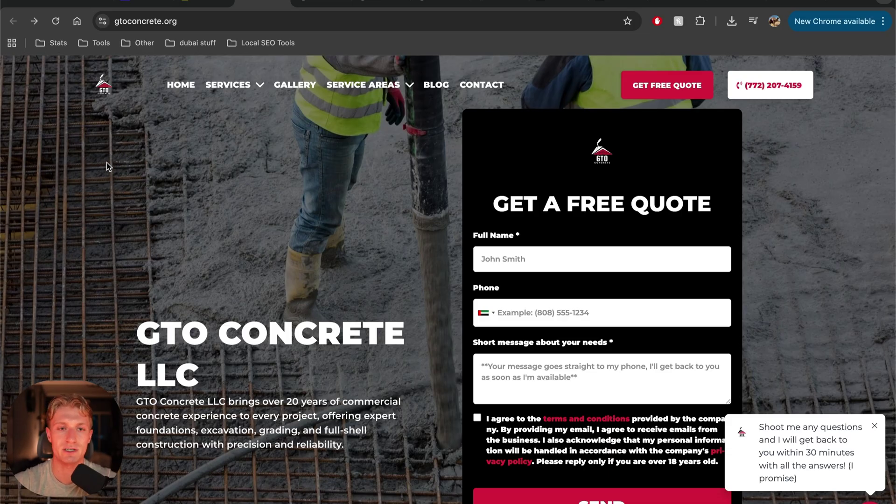
mouse_move(227, 84)
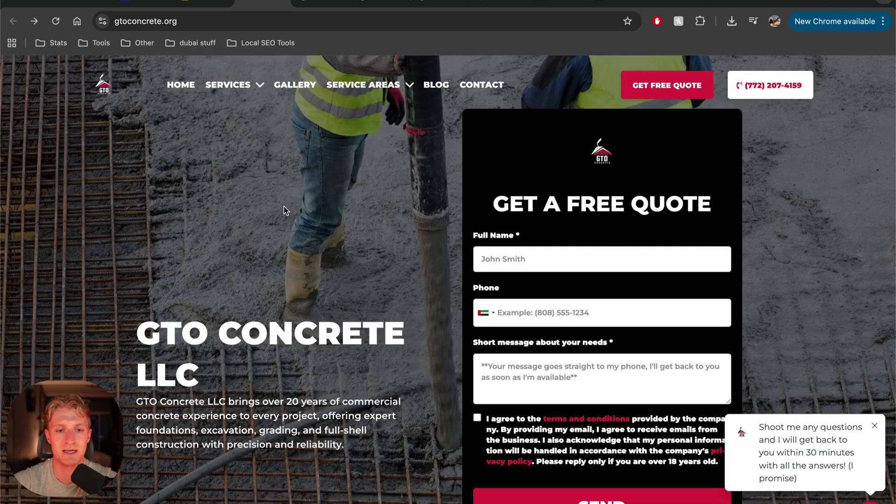
scroll(283, 206, "down", 15)
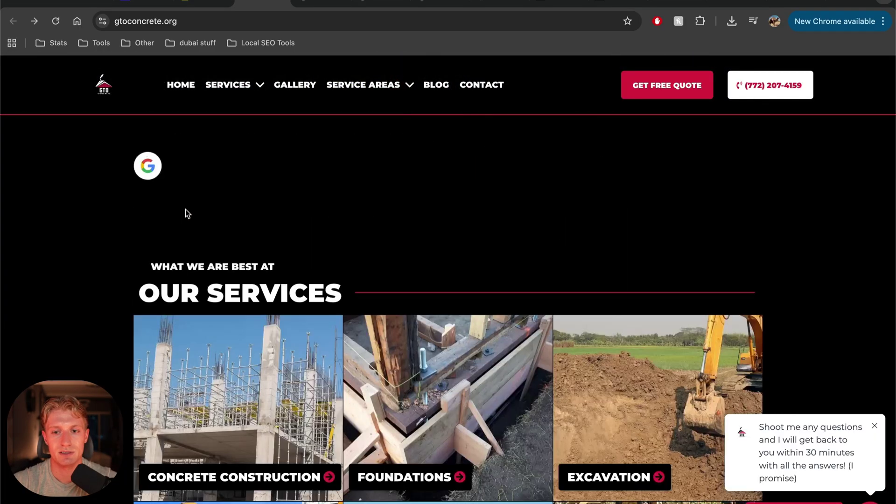
scroll(186, 213, "down", 20)
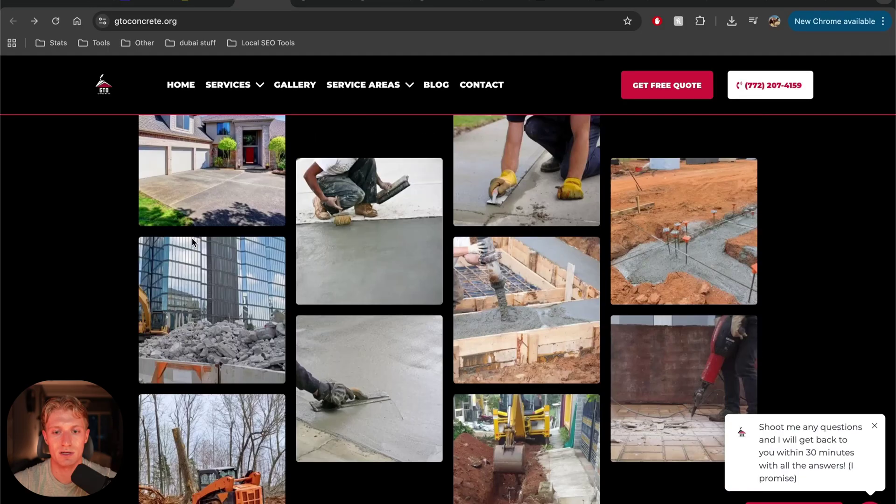
scroll(147, 251, "down", 20)
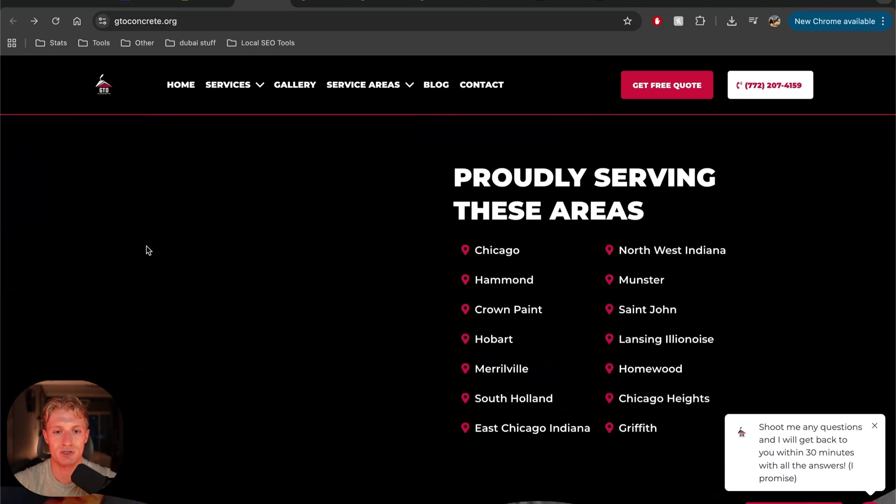
scroll(148, 251, "down", 5)
scroll(147, 251, "up", 20)
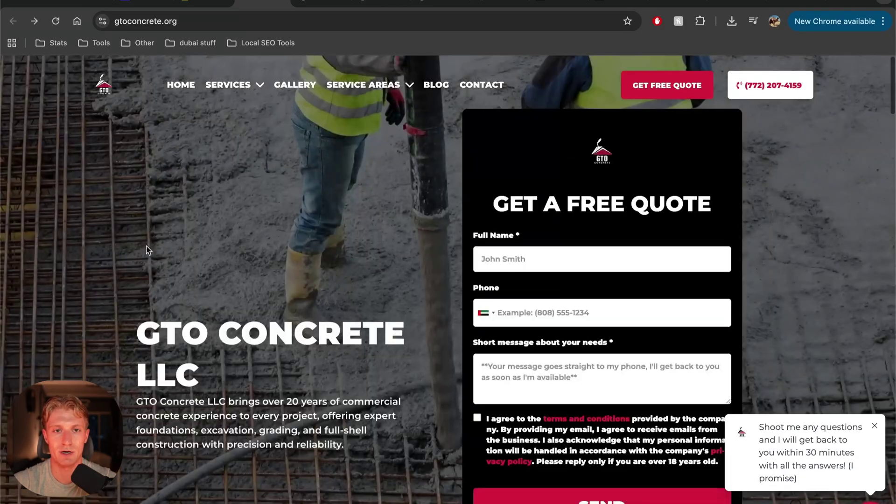
Step through the Quality Plumbing, Save Aqua Landscapes and Back Porch sites to Regal Basements.
left_click(315, 2)
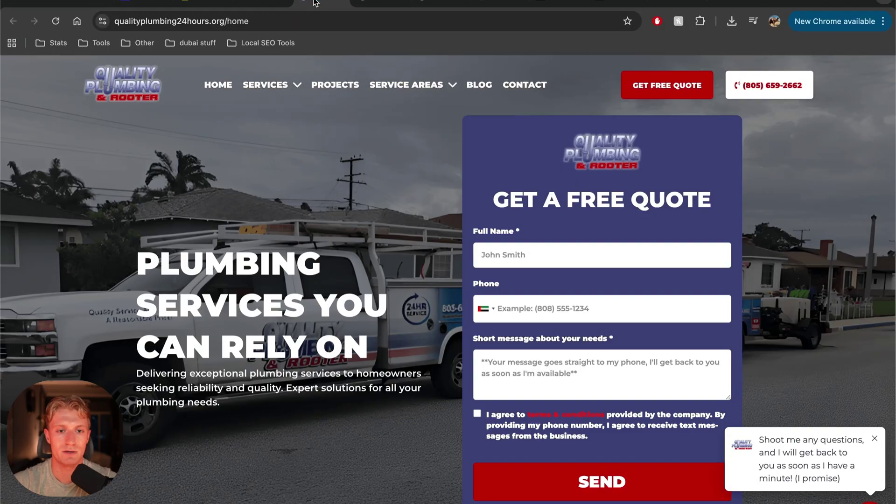
left_click(390, 3)
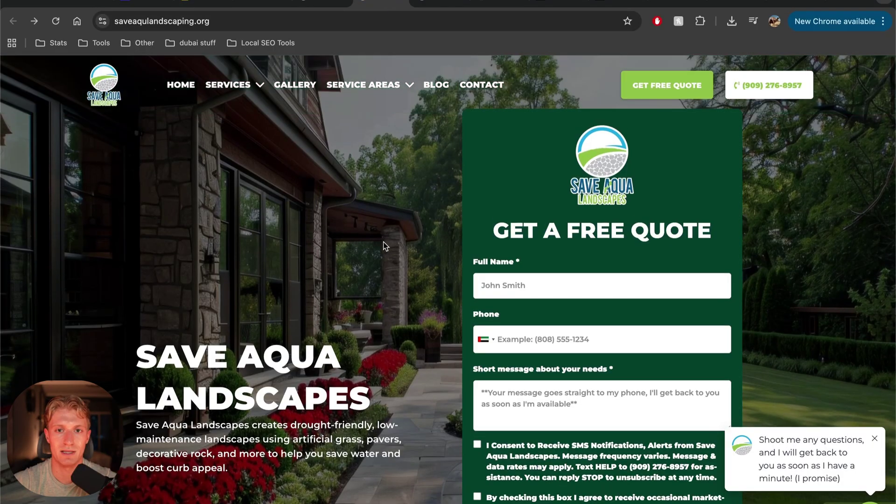
left_click(440, 3)
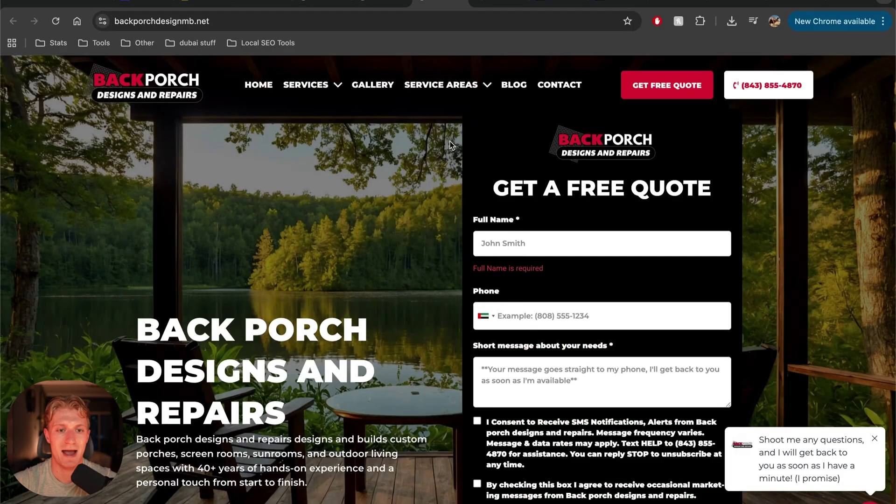
left_click(487, 3)
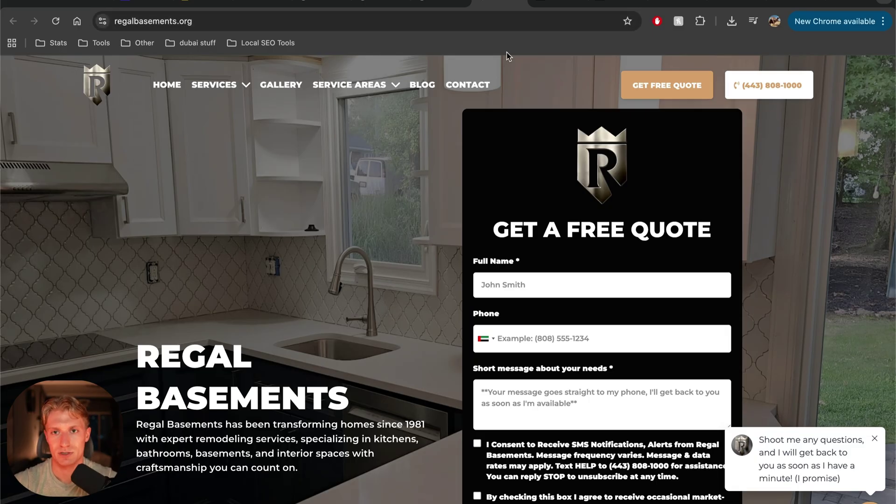
Return to StoneSystems Custom Values and list them by folder: 15 folders, 179 values.
left_click(549, 2)
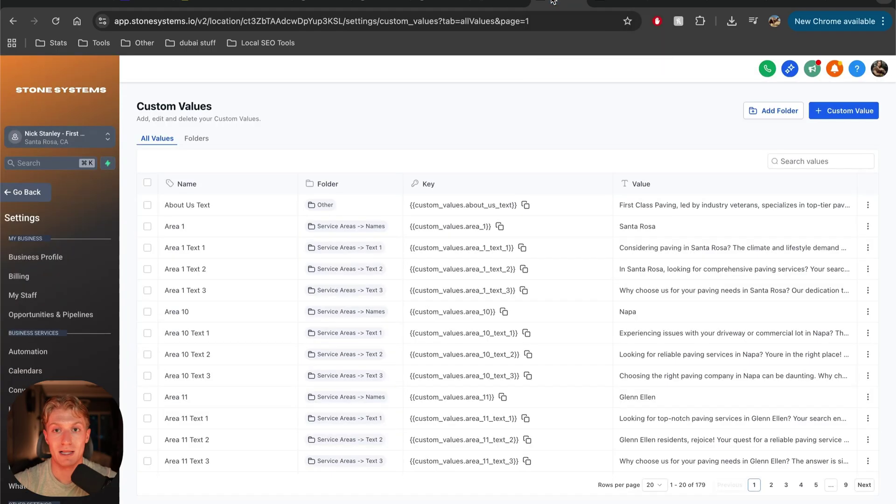
left_click(195, 140)
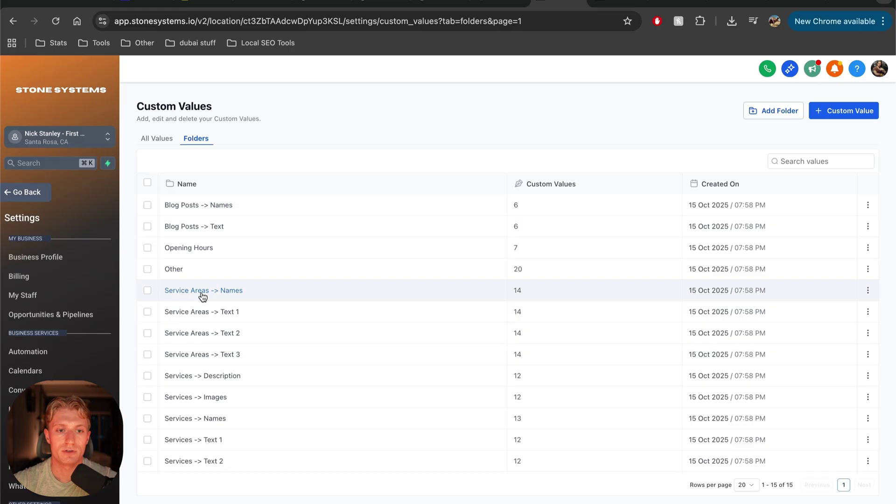
scroll(187, 374, "down", 2)
scroll(215, 354, "up", 2)
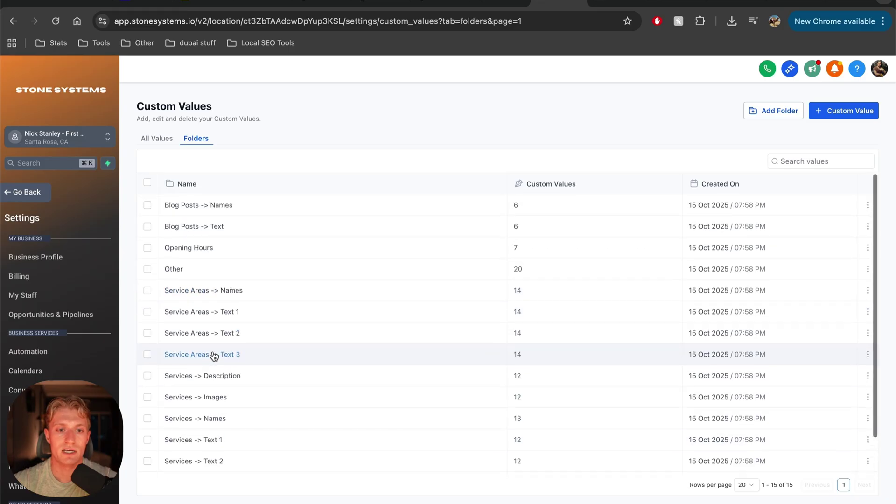
Open the Blog Posts -> Names folder and view the Post 1 value without saving changes.
left_click(199, 207)
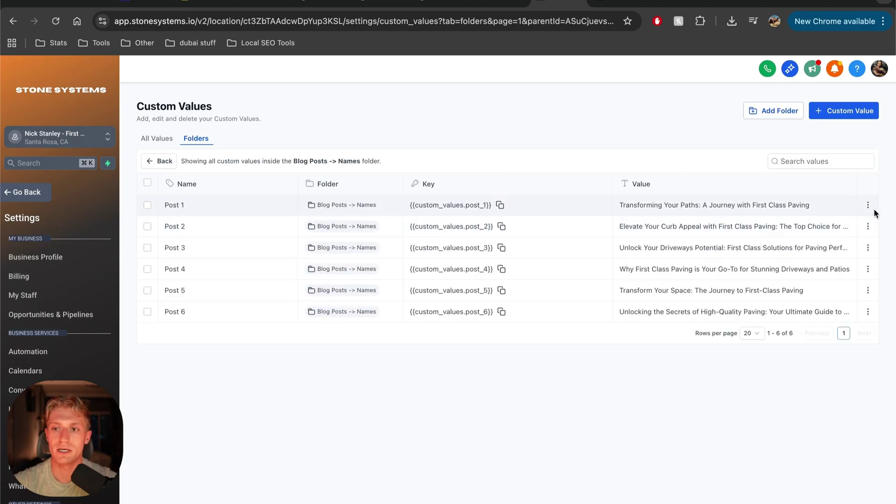
left_click(867, 208)
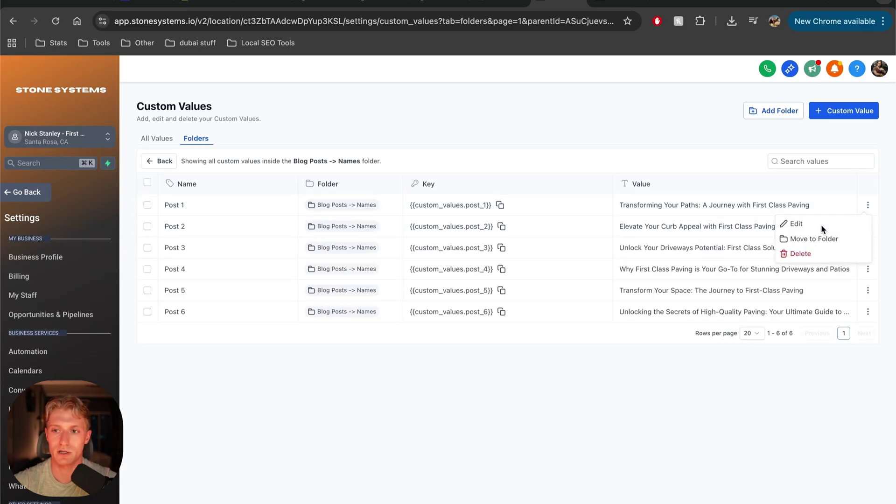
left_click(821, 225)
left_click(562, 235)
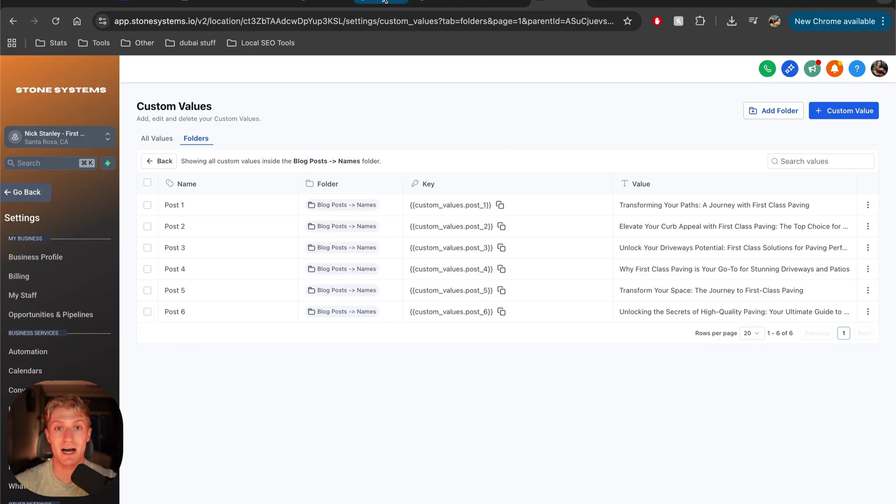
Scroll the Save Aqua Landscapes site down to its footer and back to the hero.
left_click(423, 1)
scroll(385, 293, "down", 20)
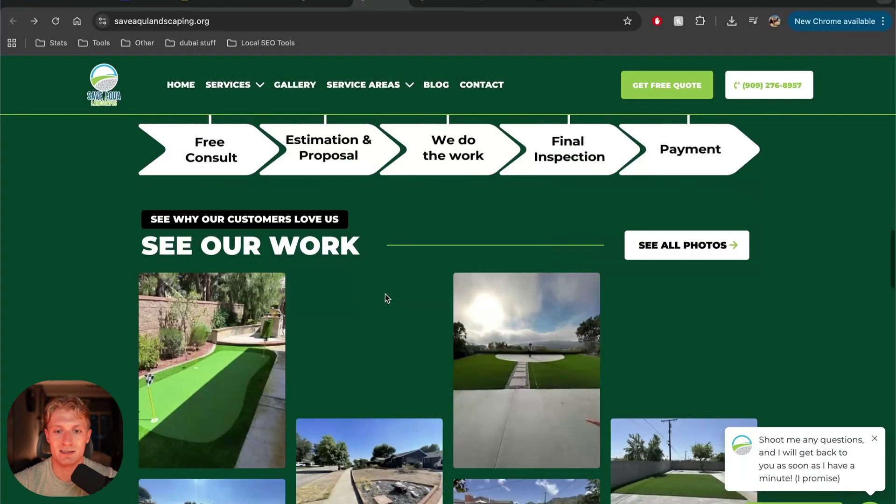
scroll(386, 297, "down", 15)
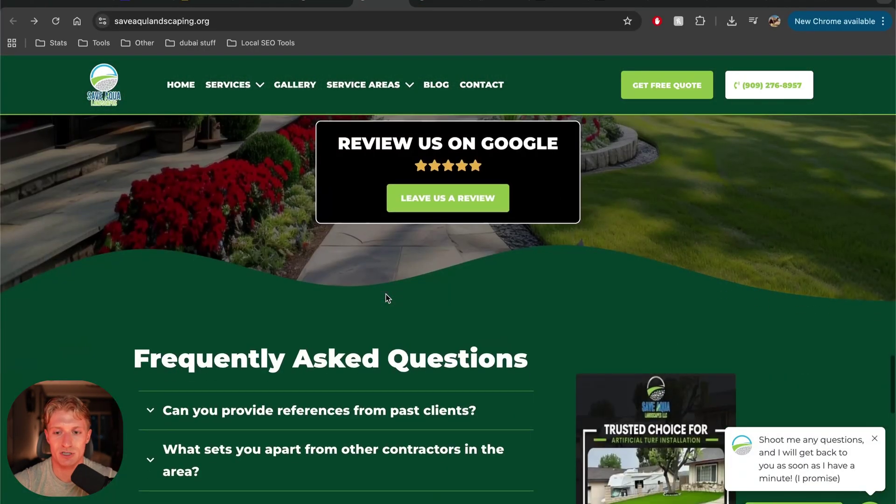
scroll(385, 297, "down", 10)
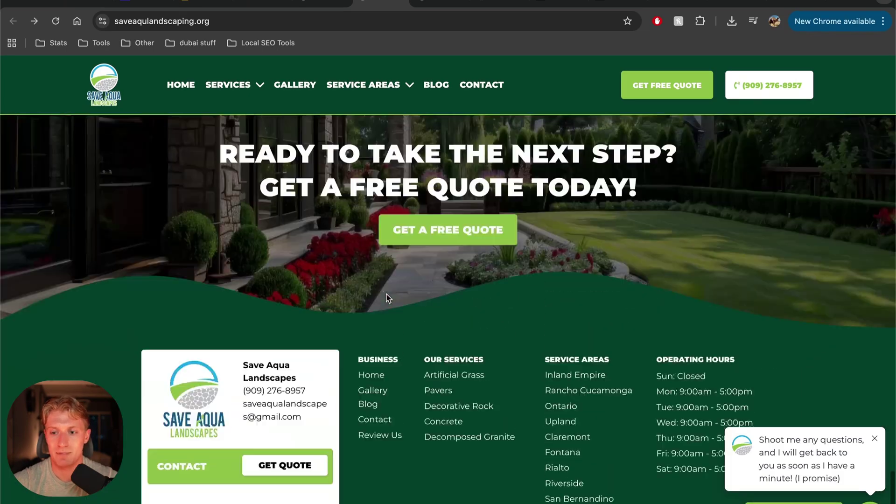
scroll(386, 298, "up", 15)
scroll(386, 298, "up", 15)
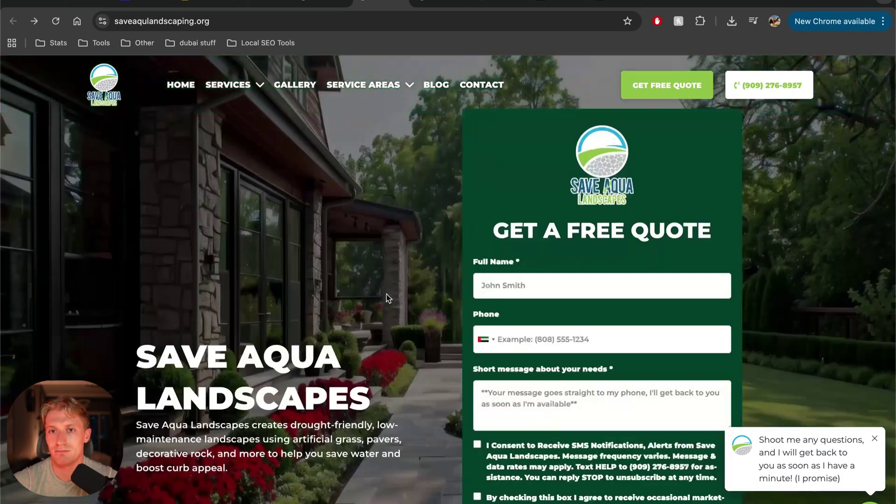
left_click(618, 4)
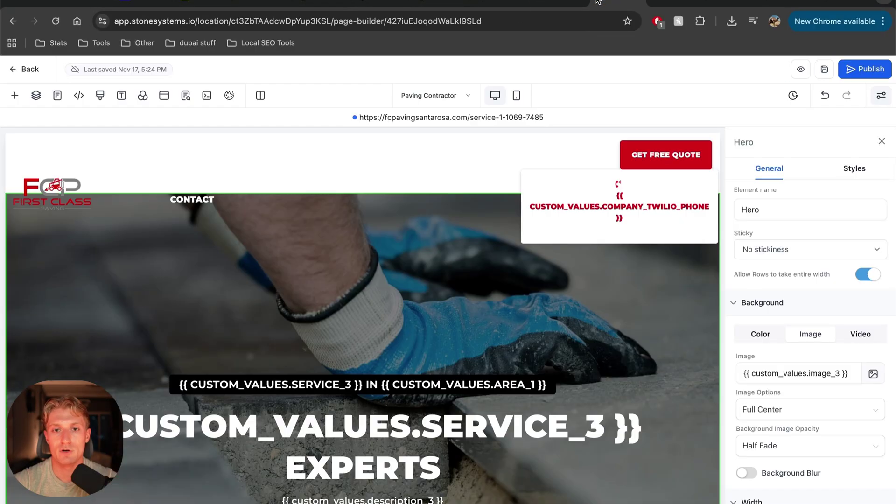
scroll(298, 156, "down", 3)
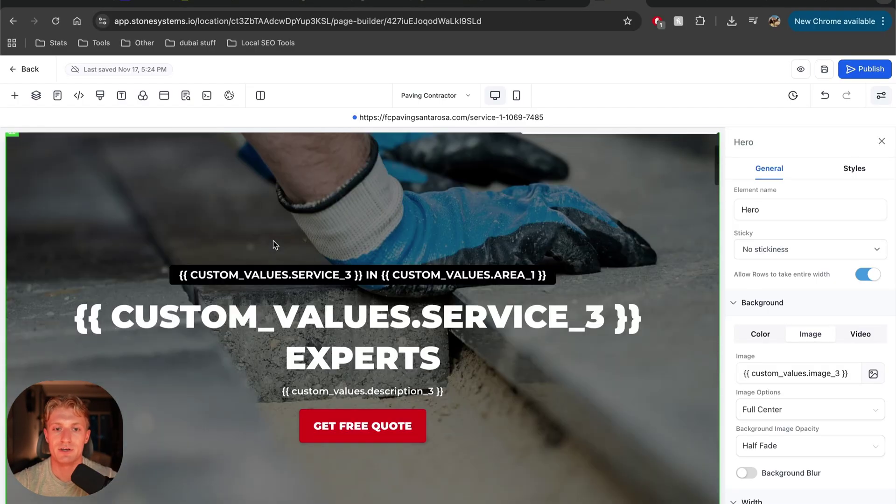
scroll(371, 309, "down", 8)
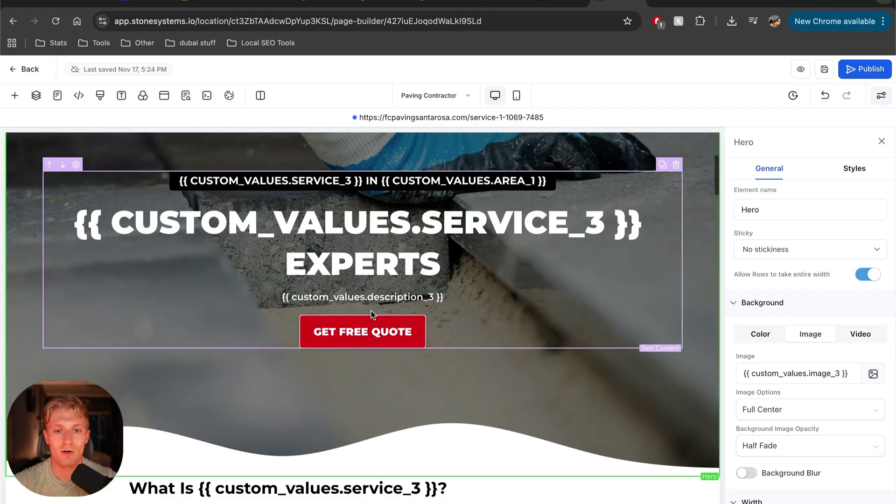
scroll(371, 309, "down", 20)
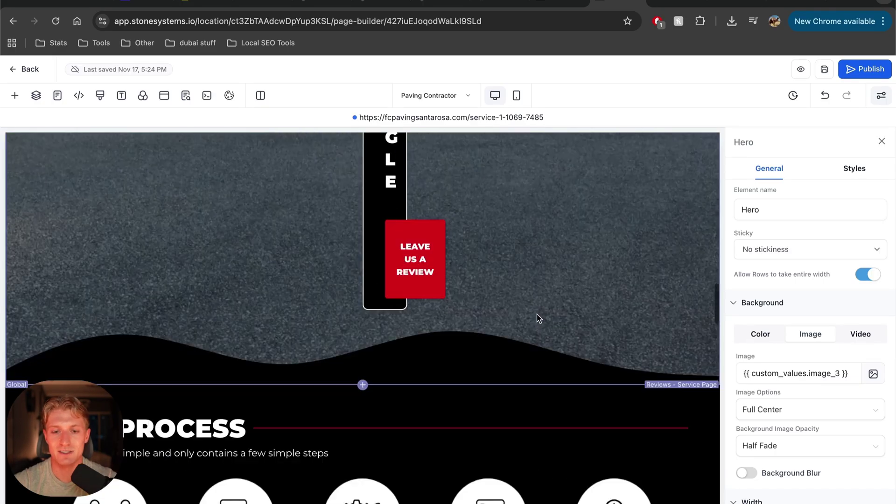
scroll(536, 315, "down", 15)
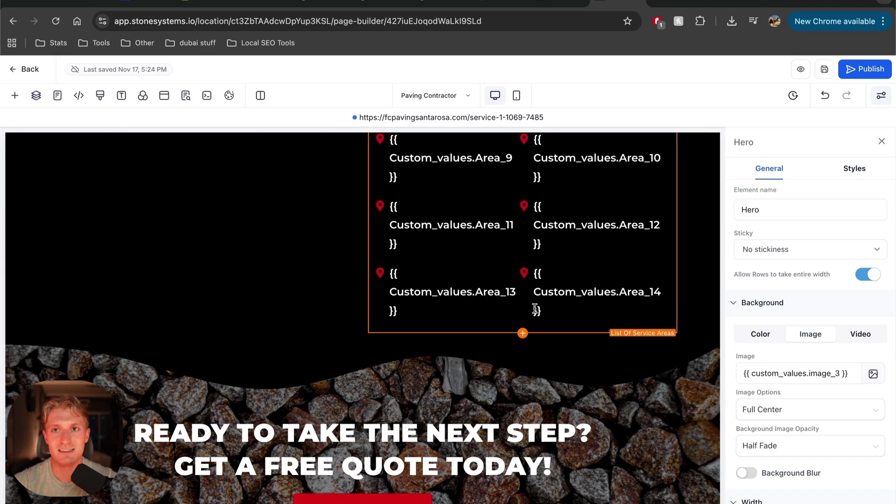
scroll(403, 286, "down", 7)
scroll(403, 286, "down", 6)
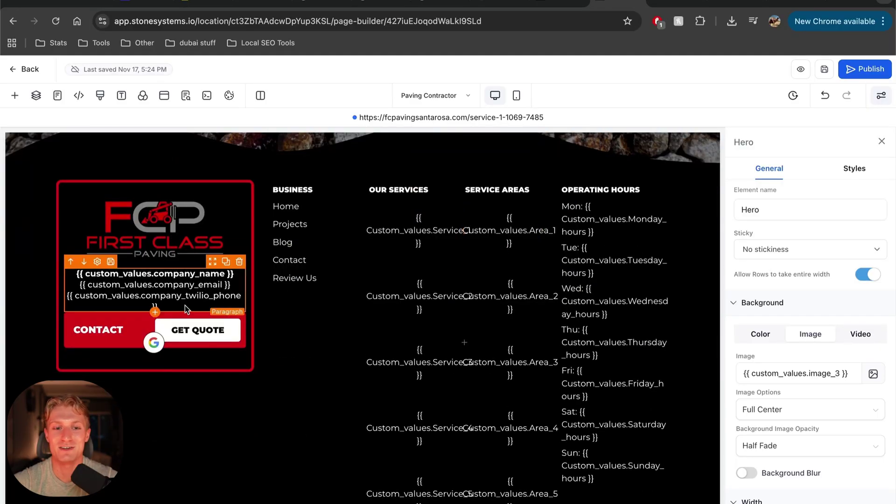
scroll(388, 300, "up", 20)
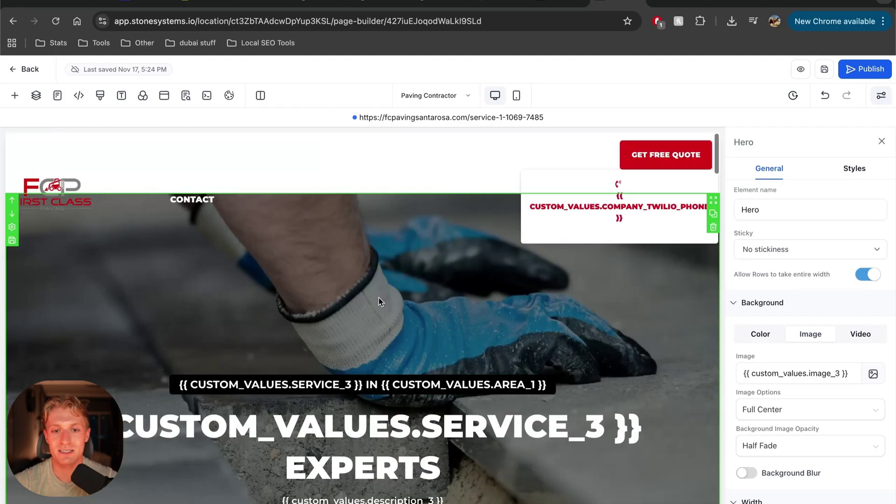
scroll(378, 298, "down", 3)
scroll(373, 289, "up", 2)
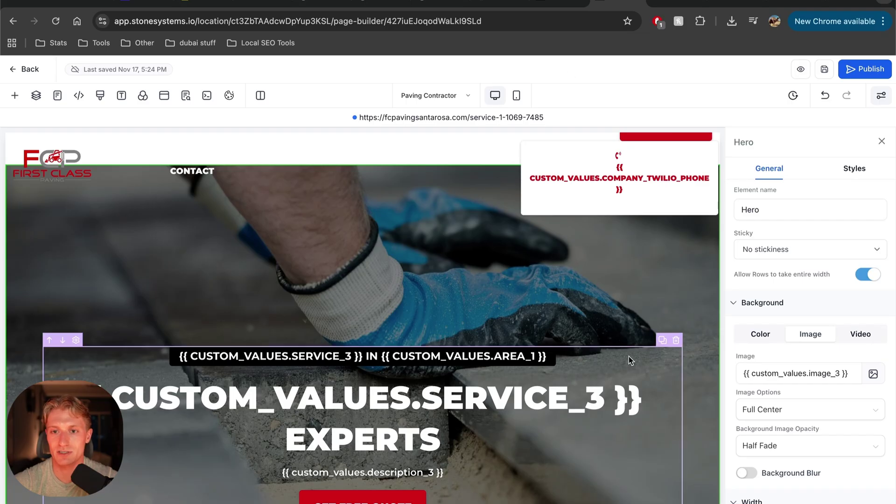
left_click(774, 376)
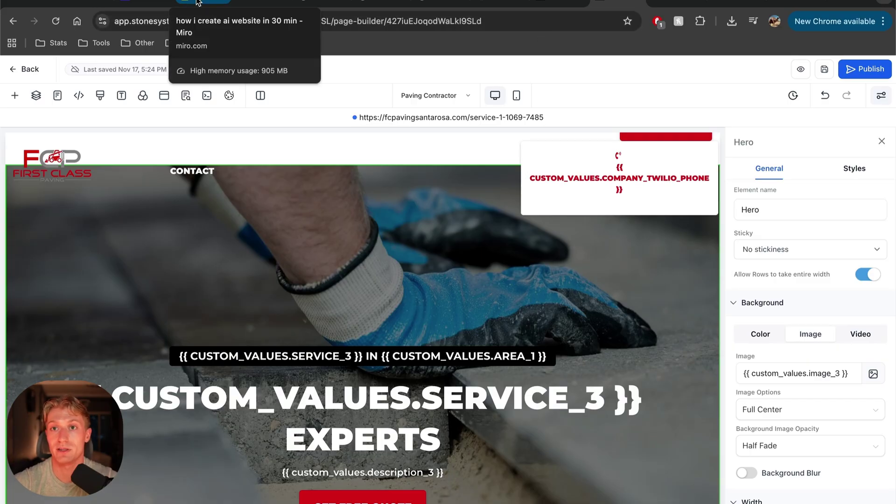
Show the $297/month GoHighLevel system diagram in Miro, briefly referencing the GTO Concrete site.
left_click(197, 2)
scroll(349, 304, "down", 10)
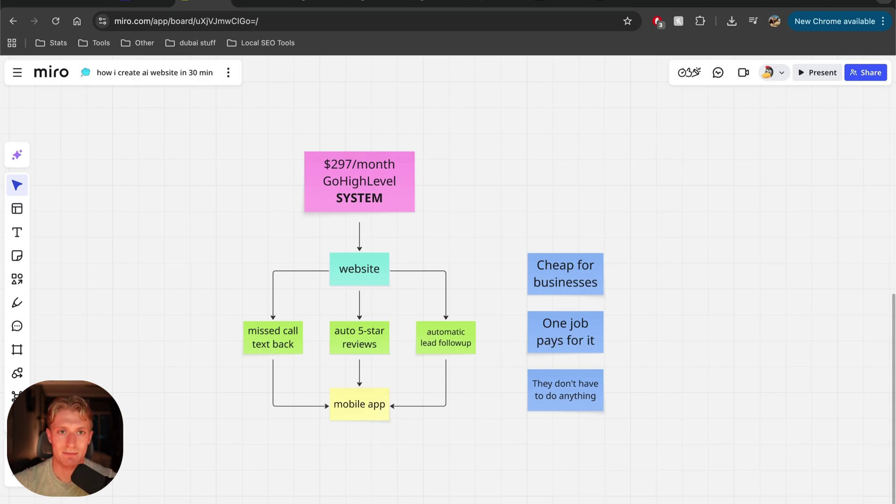
left_click(252, 5)
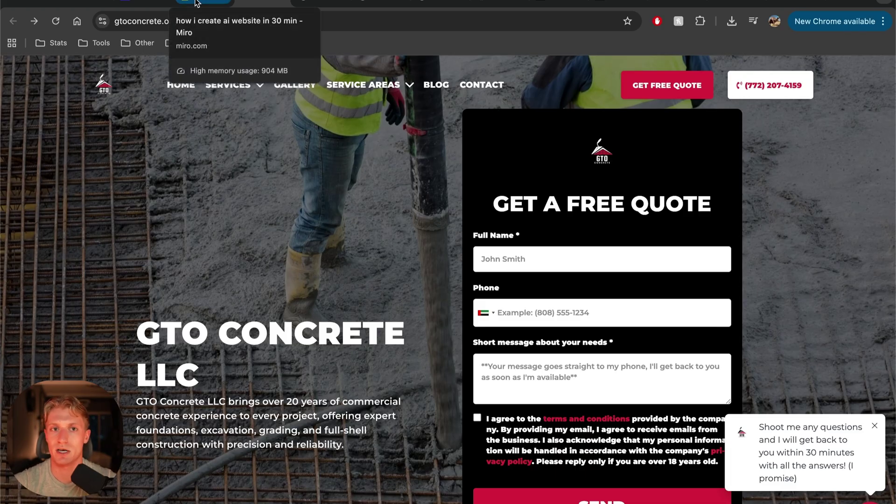
left_click(196, 4)
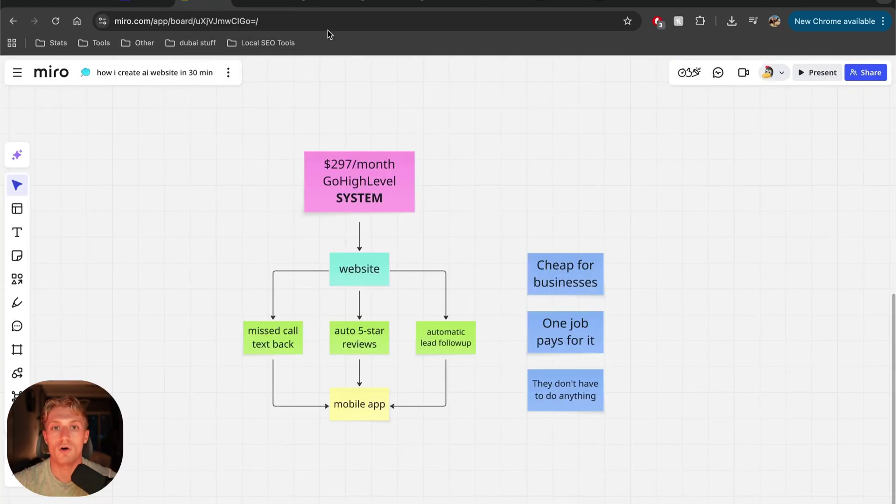
Open the Save Aqua Landscapes review page and test a one-star rating.
left_click(380, 3)
scroll(443, 372, "down", 20)
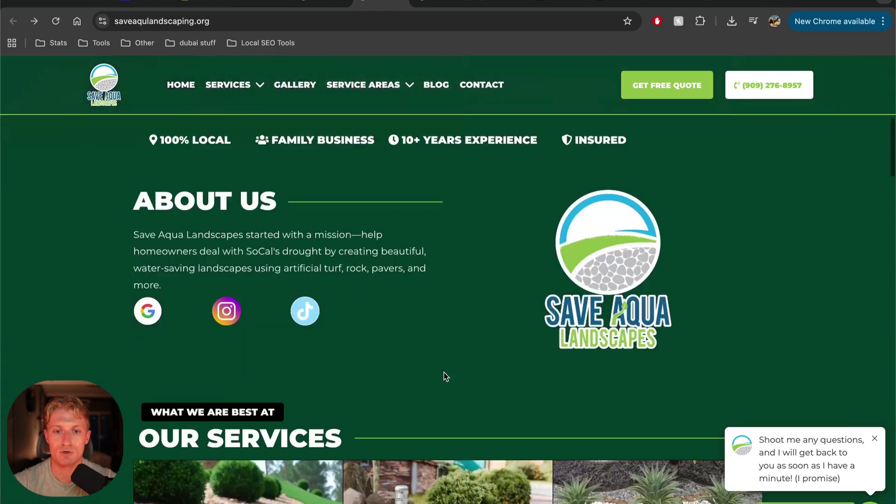
scroll(442, 371, "down", 4)
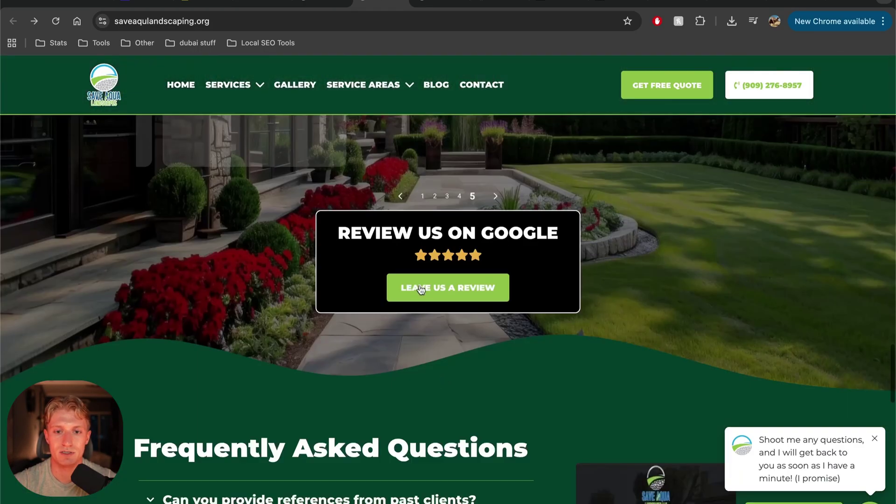
left_click(421, 286)
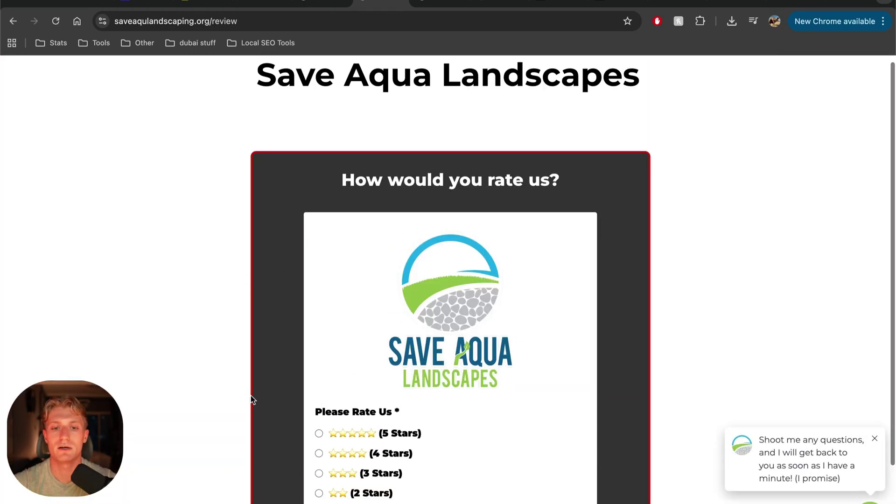
scroll(324, 462, "down", 3)
left_click(319, 422)
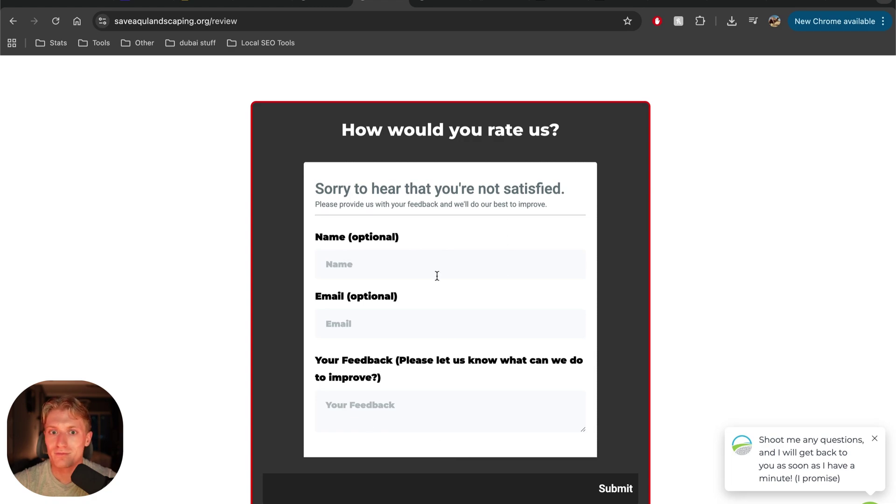
Reload the review page, give five stars, then close the Google review form.
left_click(53, 23)
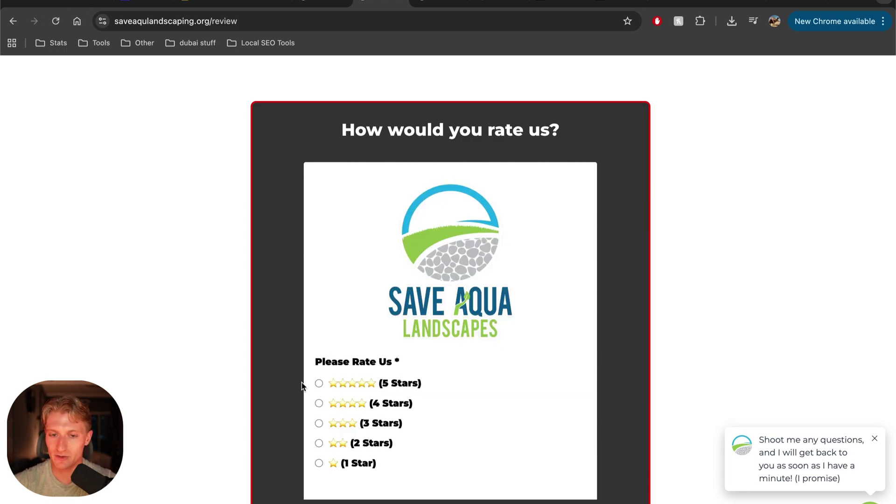
left_click(318, 383)
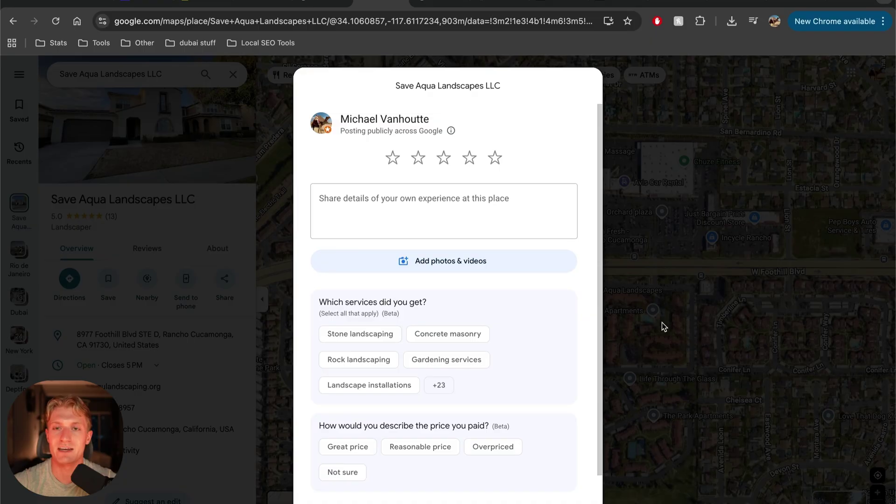
left_click(670, 239)
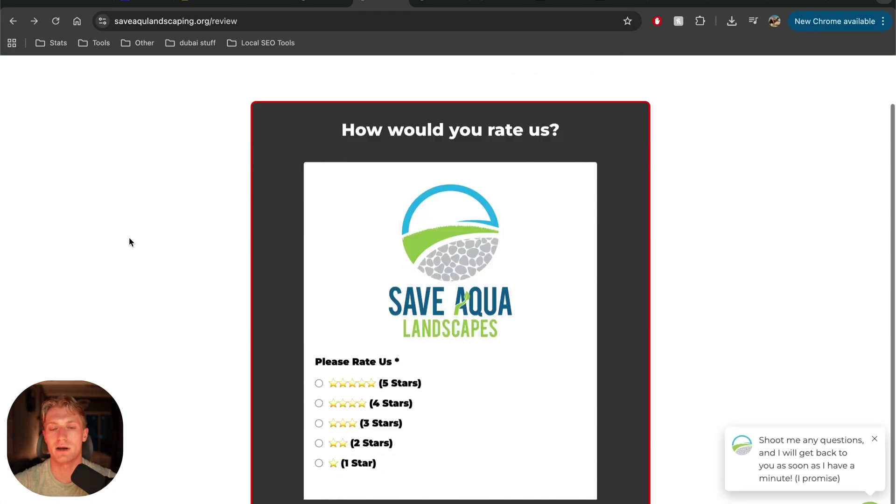
Show the Back Porch Designs quote form's Full Name field, then return to the Miro board.
left_click(203, 4)
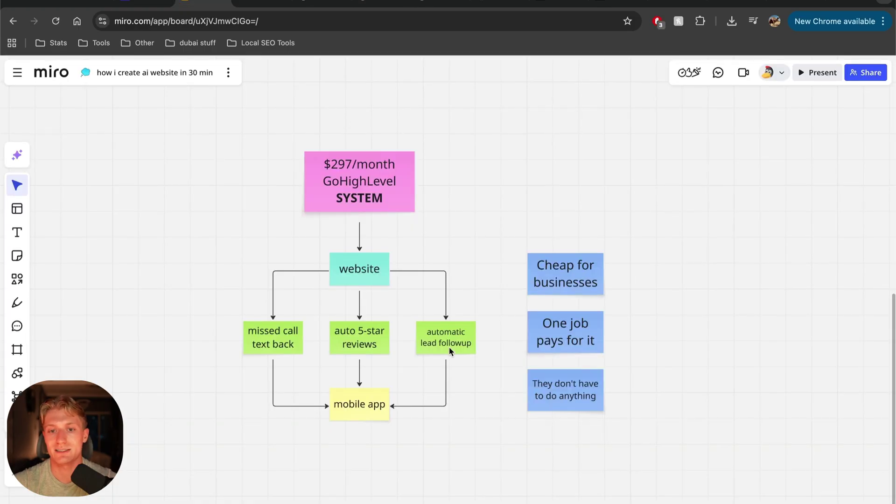
left_click(466, 2)
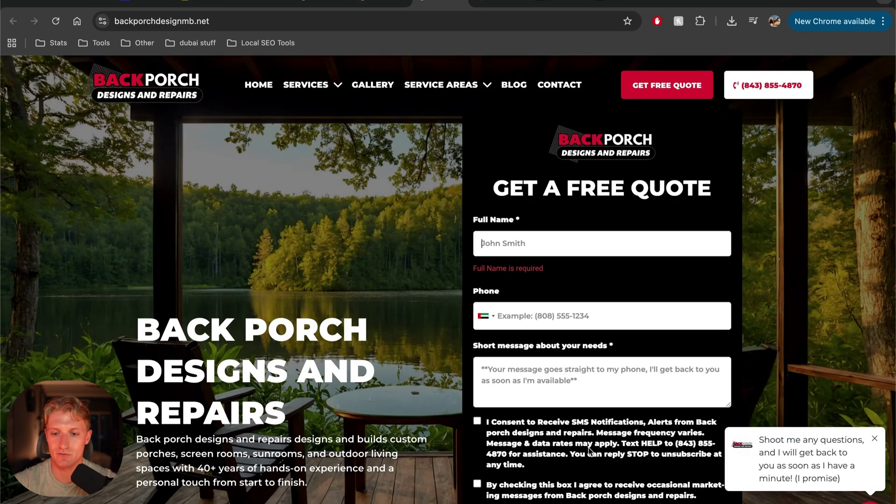
left_click(641, 237)
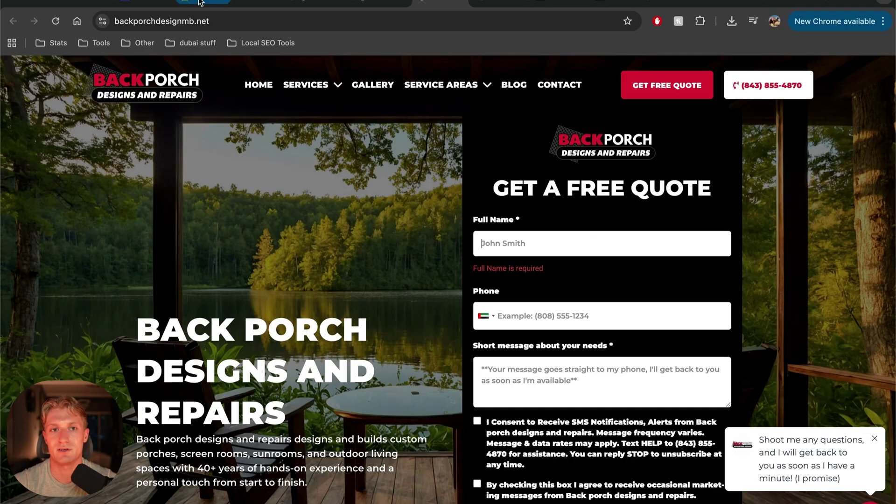
left_click(201, 3)
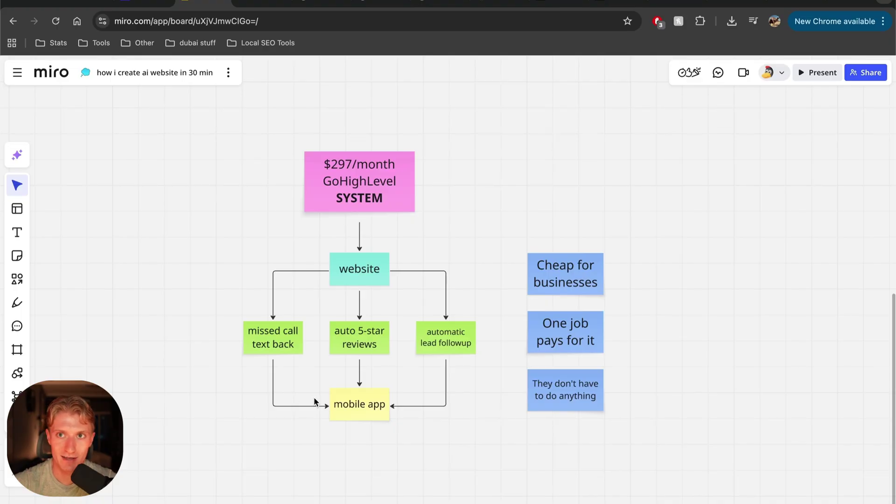
Scroll up the Miro board to review the GoHighLevel flowchart and its three selling points.
scroll(314, 398, "up", 1)
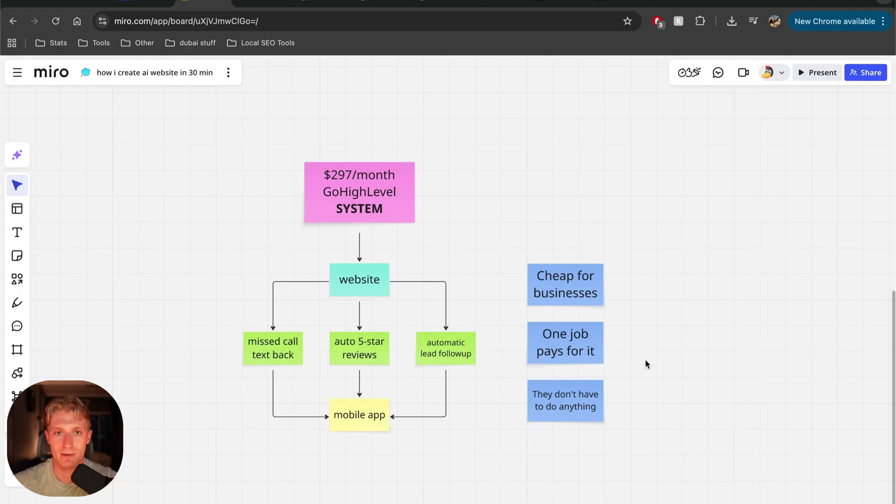
Return to the StoneSystems custom values page and go to Conversation AI in the Settings sidebar.
left_click(556, 4)
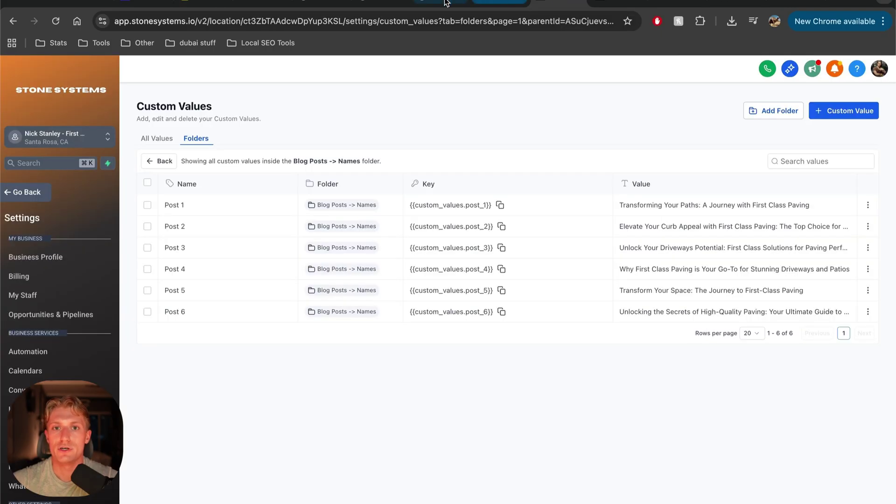
scroll(56, 280, "down", 3)
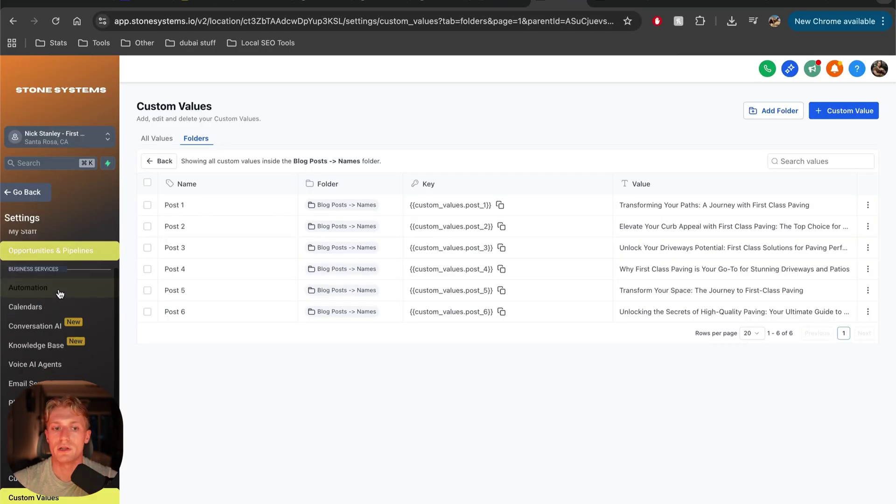
scroll(60, 293, "down", 3)
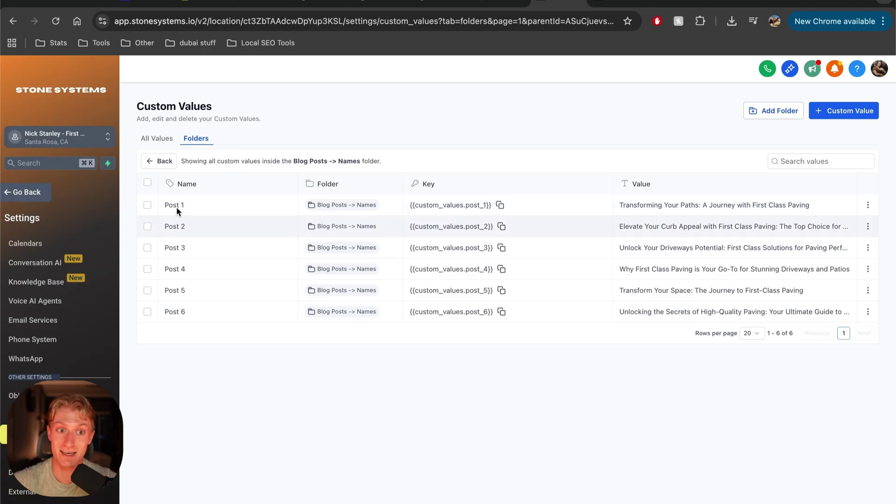
left_click(35, 263)
Go to the AI Agents page and bring up the Create New Bot options.
left_click(528, 398)
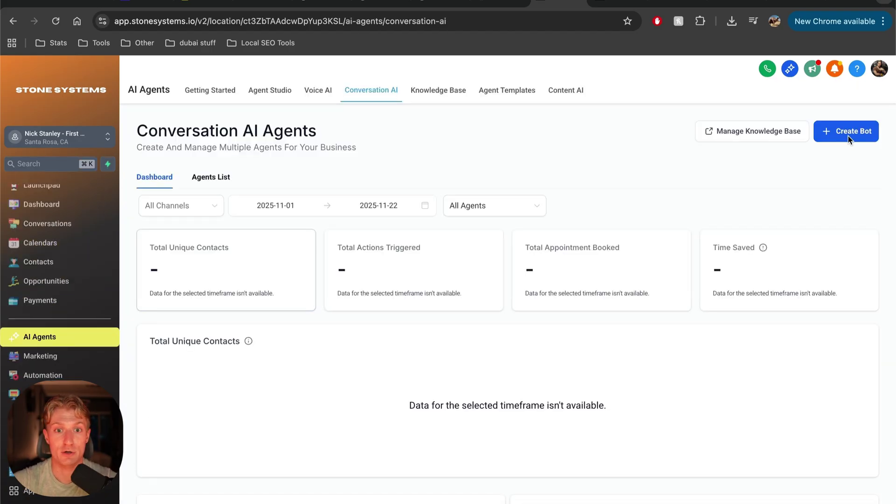
left_click(848, 135)
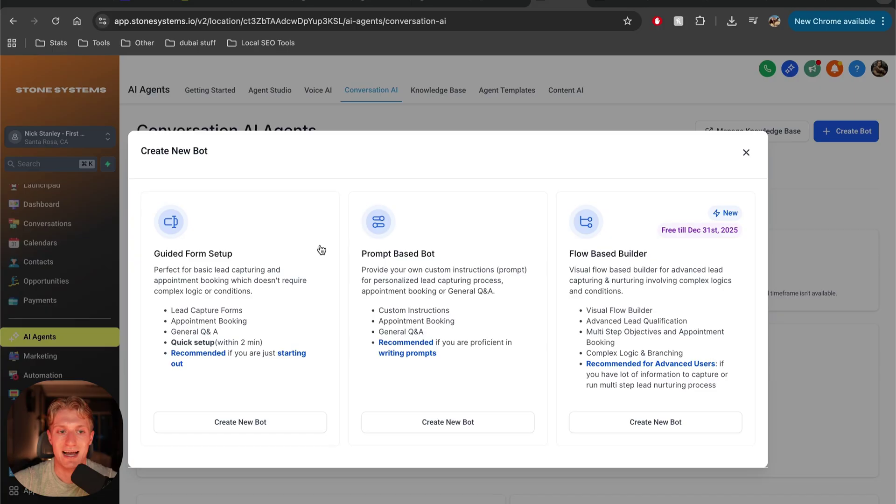
Close the Create New Bot dialog and return to the Miro business model board.
left_click(746, 153)
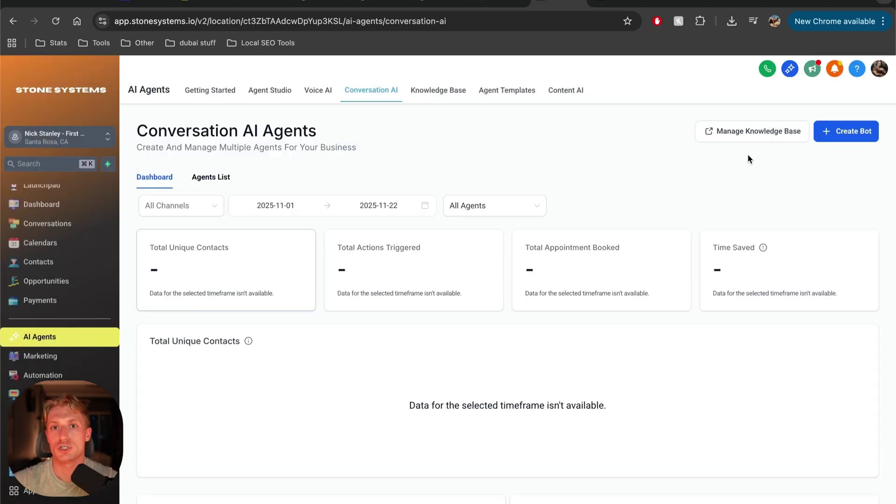
scroll(47, 262, "up", 1)
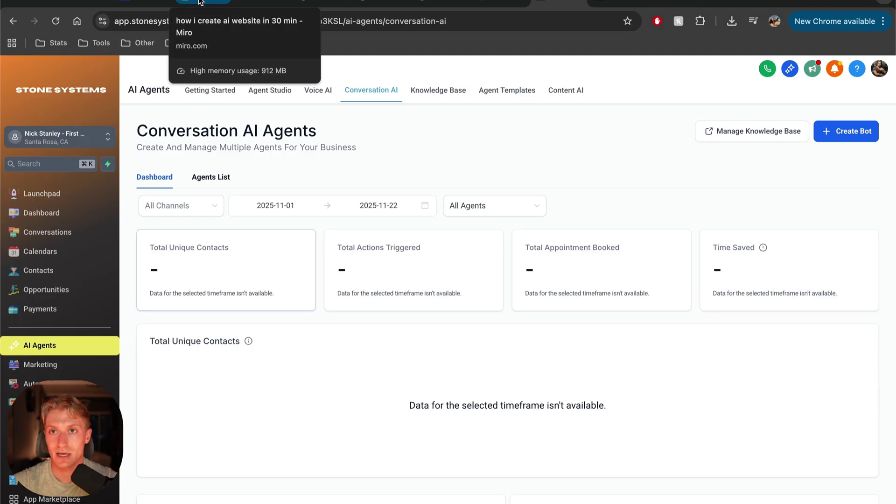
left_click(199, 1)
scroll(573, 351, "down", 3)
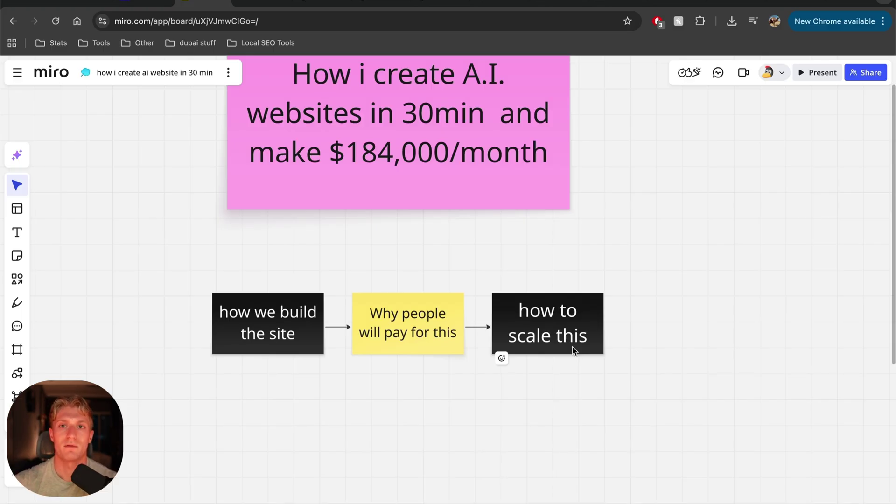
In Sites > Funnels, start a new funnel built from a template.
left_click(558, 2)
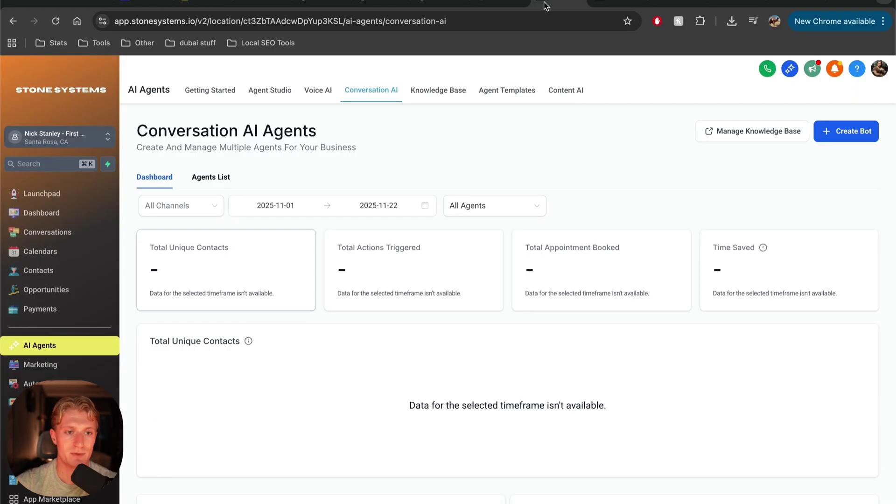
left_click(11, 402)
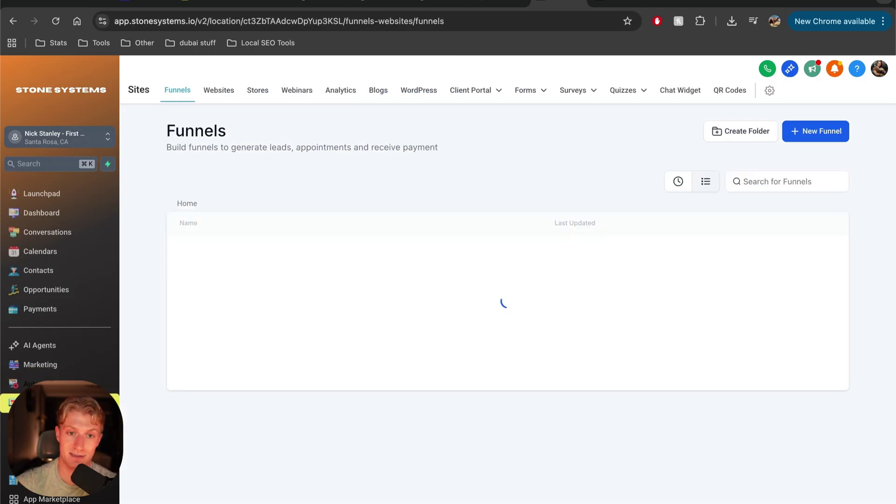
left_click(220, 91)
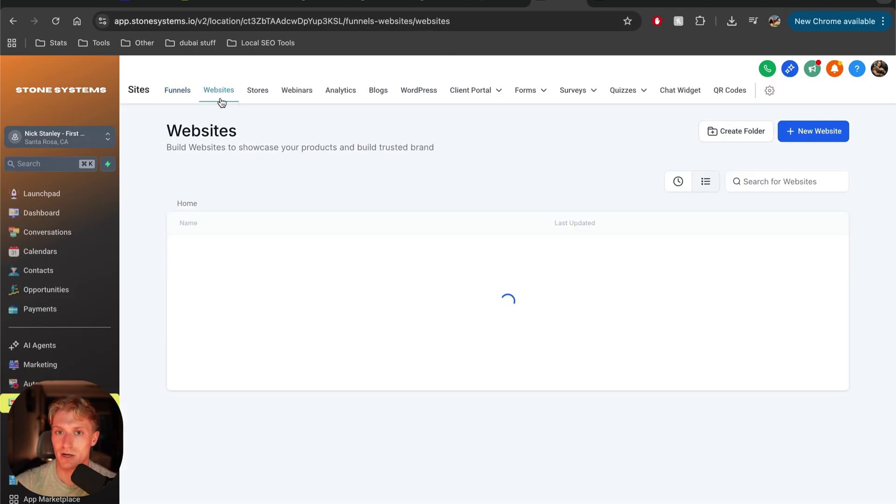
left_click(182, 91)
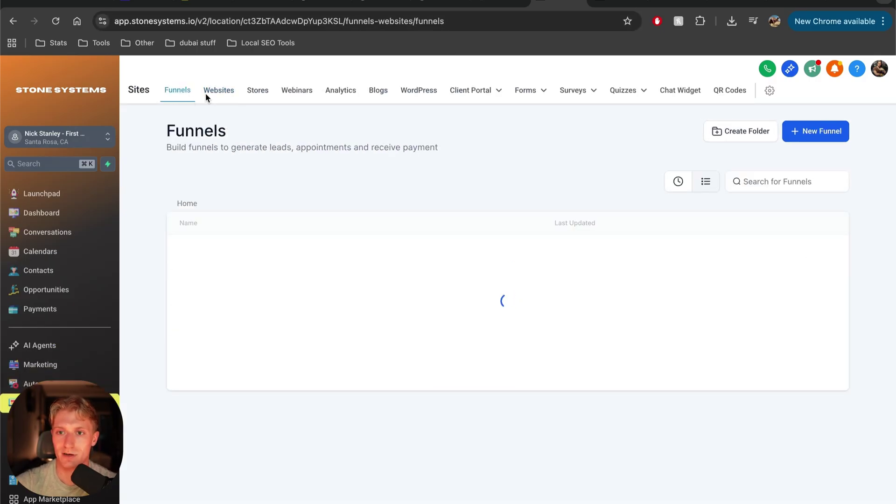
left_click(814, 135)
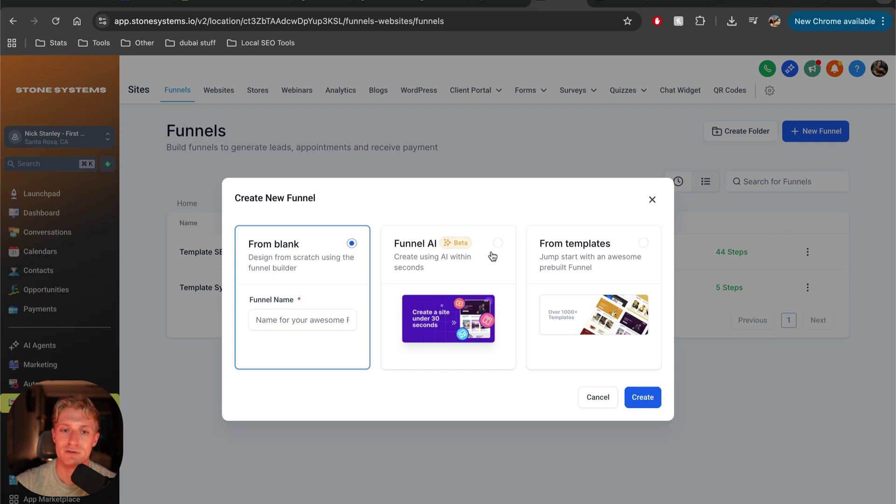
left_click(607, 280)
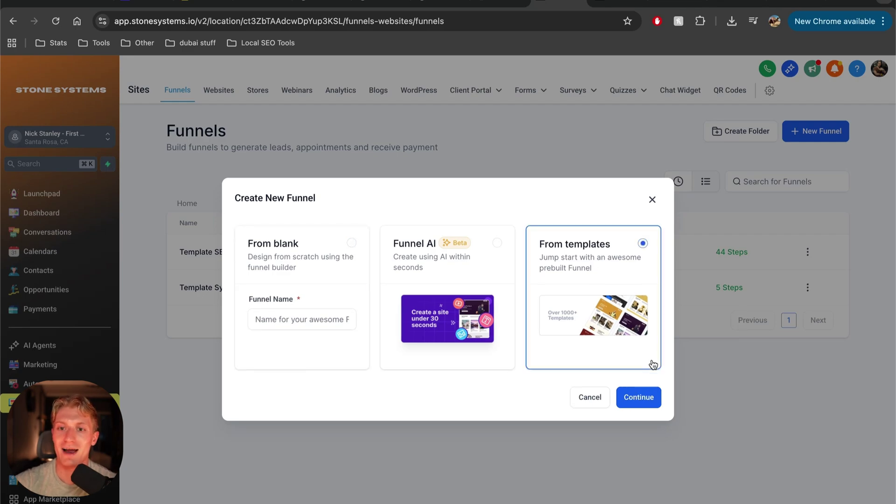
left_click(646, 397)
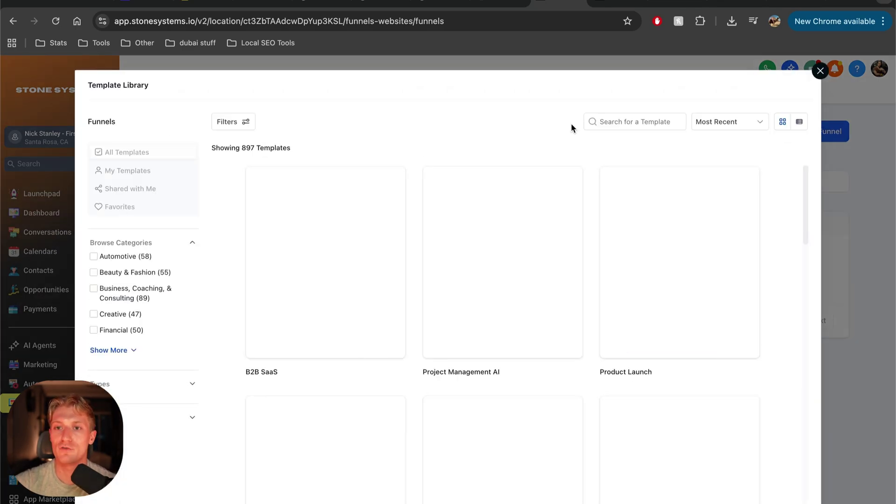
Search the template library for 'plum' and preview the Plumbing Leads template.
left_click(646, 121)
type("pl")
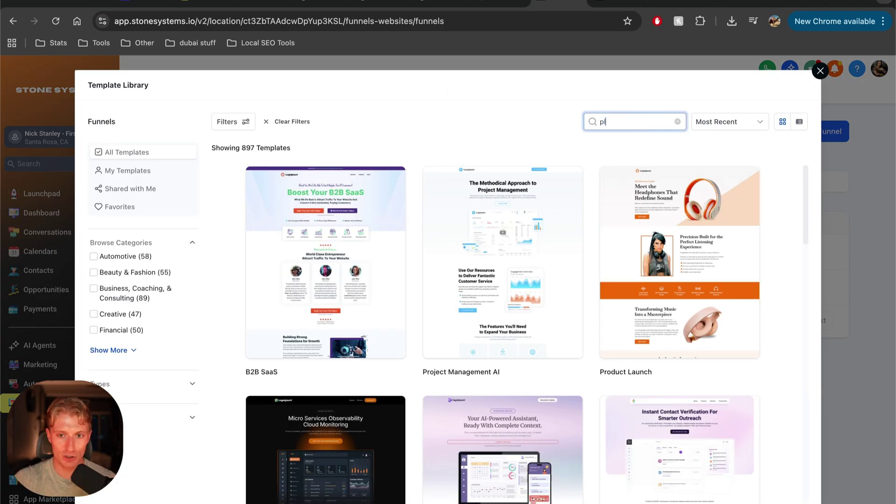
type("umb")
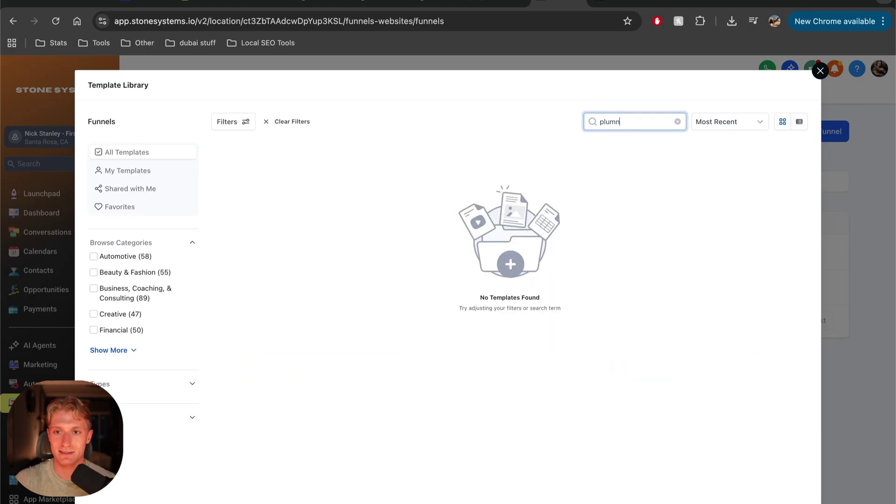
key("BackSpace")
type("ber")
key("BackSpace")
key("BackSpace")
key("BackSpace")
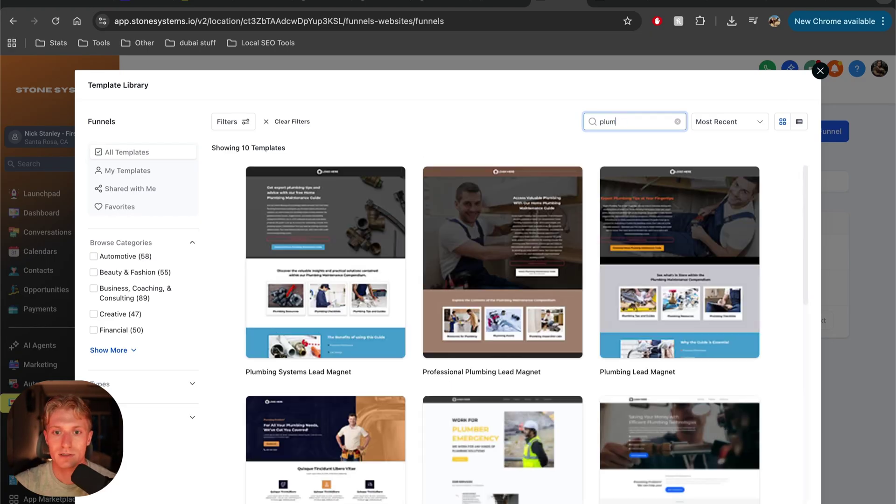
scroll(429, 275, "down", 10)
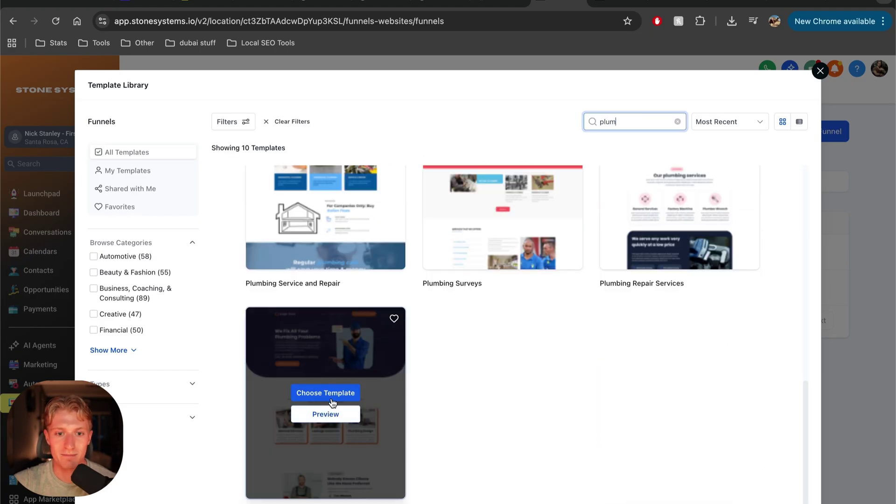
left_click(326, 415)
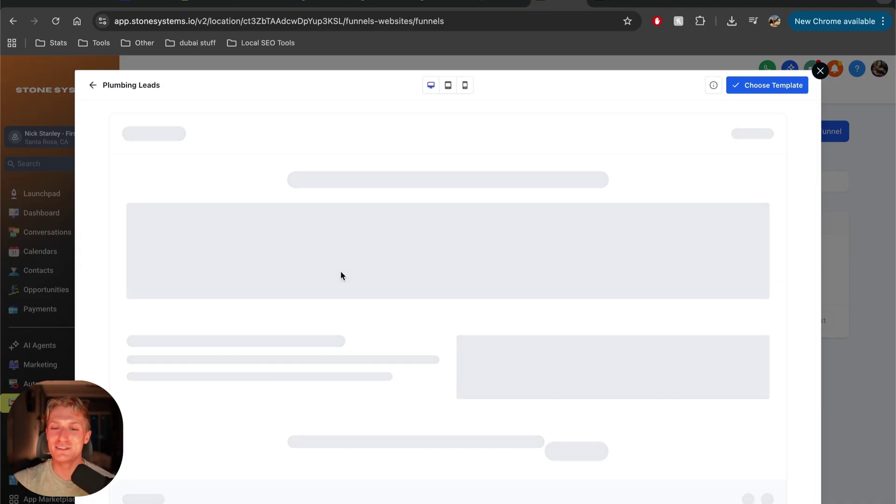
Scroll the Plumbing Leads preview from the 'We Fix All Your Plumbing Problems' hero to the footer and back.
scroll(397, 276, "down", 10)
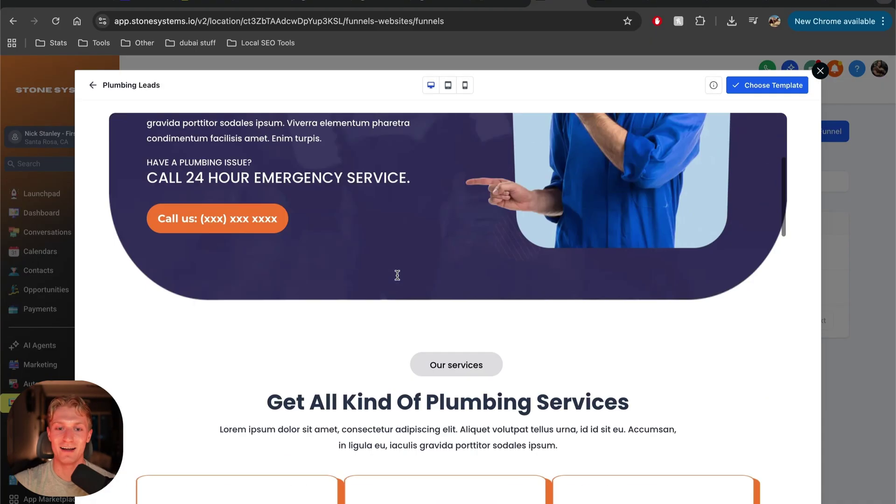
scroll(398, 279, "down", 7)
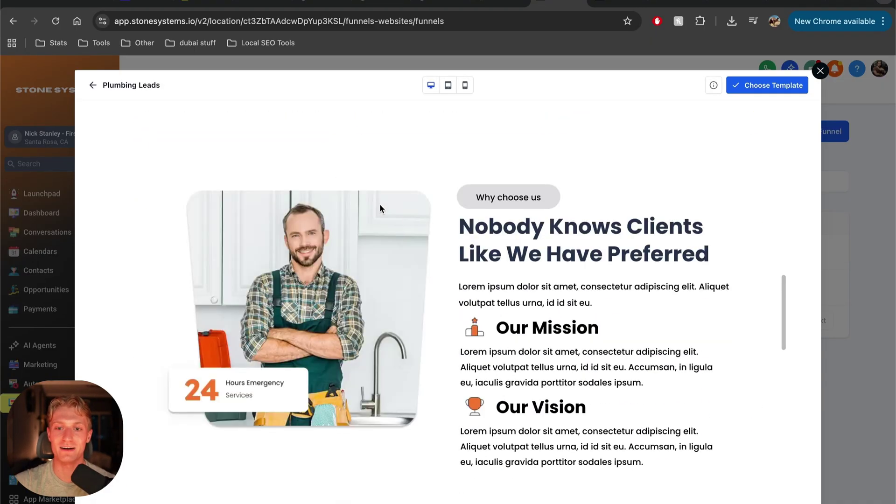
scroll(415, 247, "down", 8)
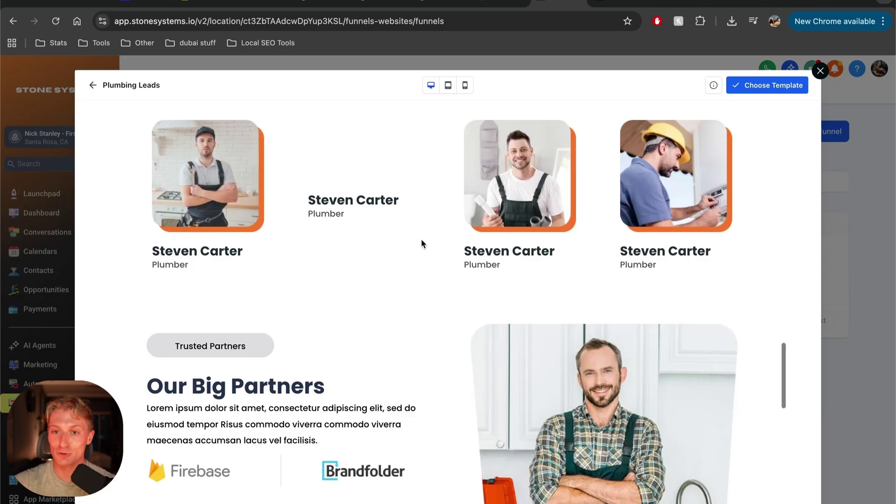
scroll(420, 242, "up", 5)
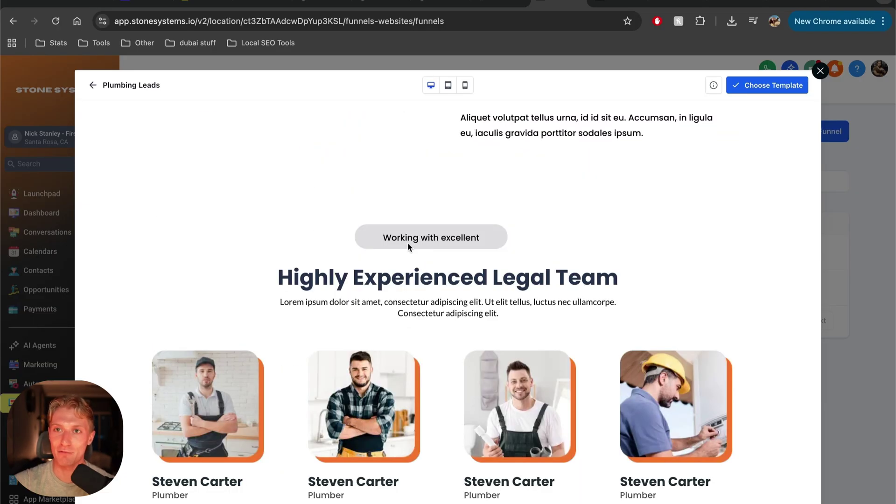
scroll(407, 243, "down", 1)
scroll(405, 241, "down", 1)
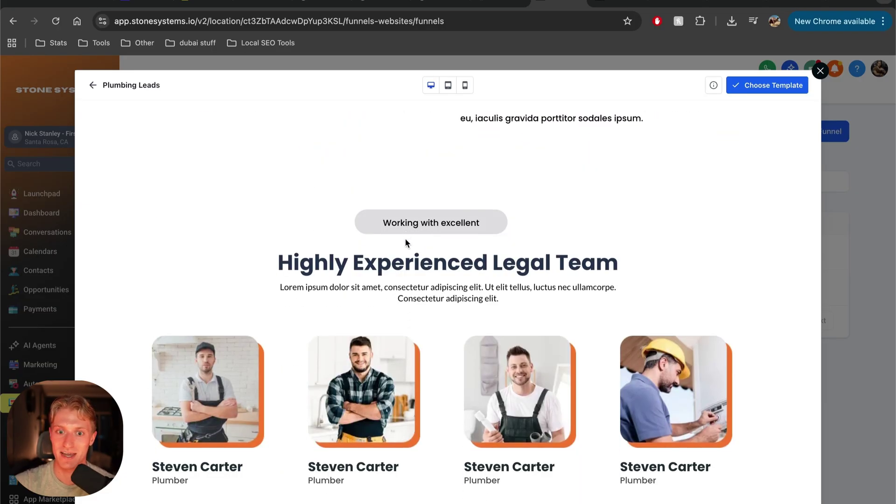
scroll(405, 242, "down", 12)
scroll(405, 239, "down", 6)
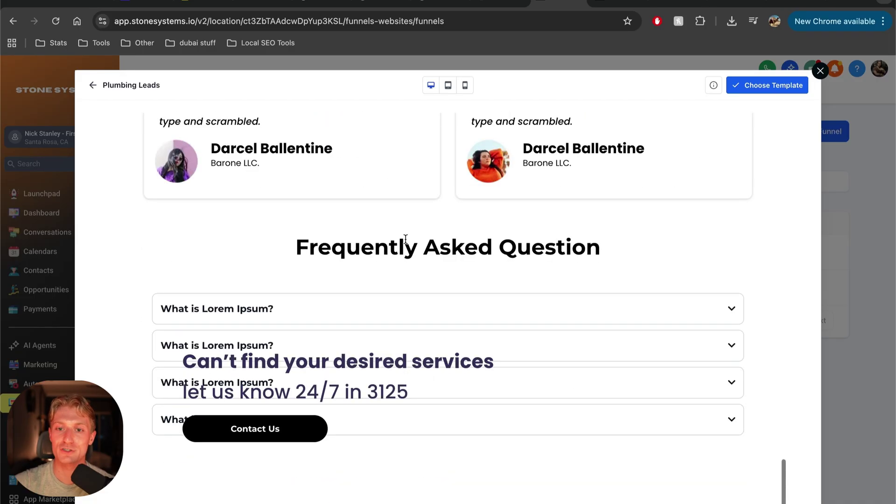
scroll(405, 240, "down", 4)
scroll(405, 241, "down", 5)
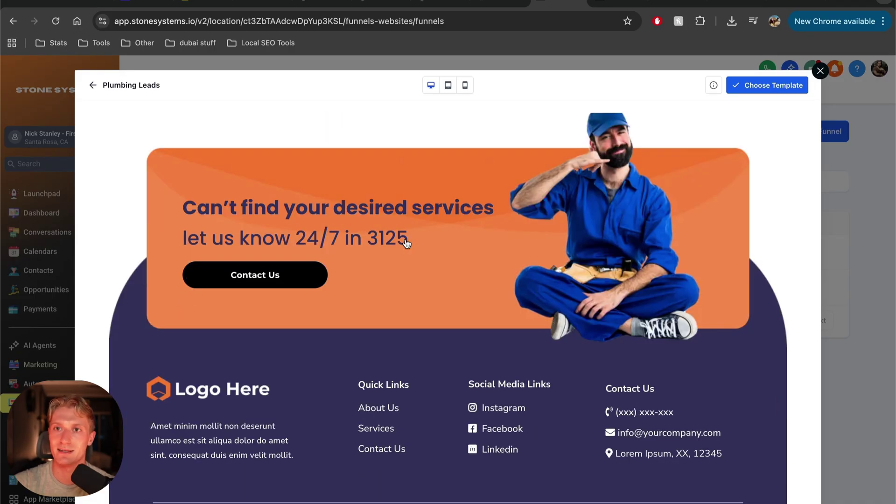
scroll(406, 242, "up", 20)
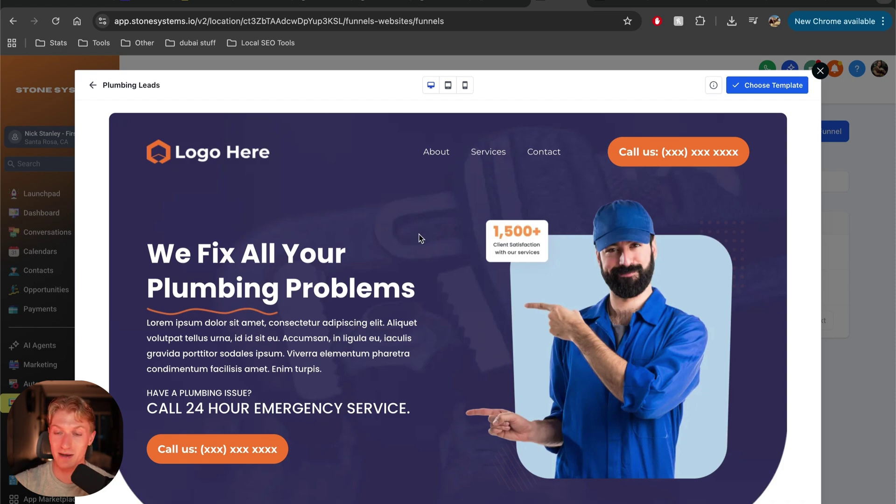
Close the template library and start another new funnel from a template.
left_click(821, 71)
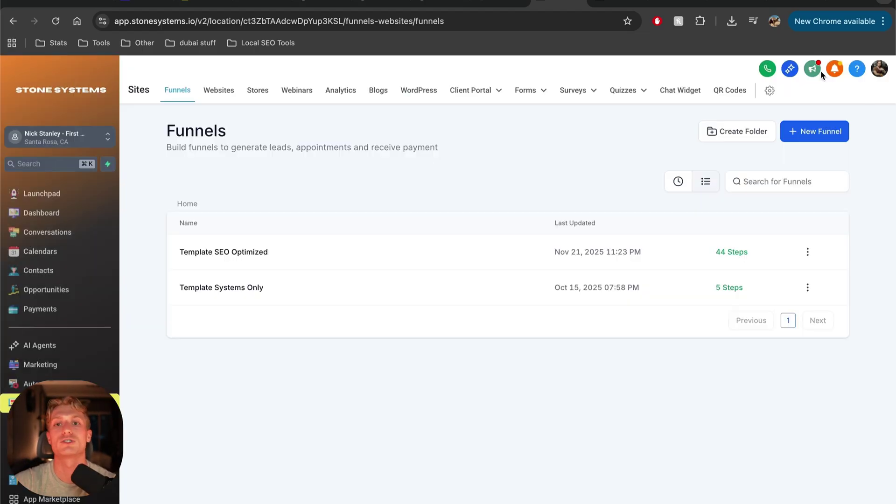
left_click(804, 132)
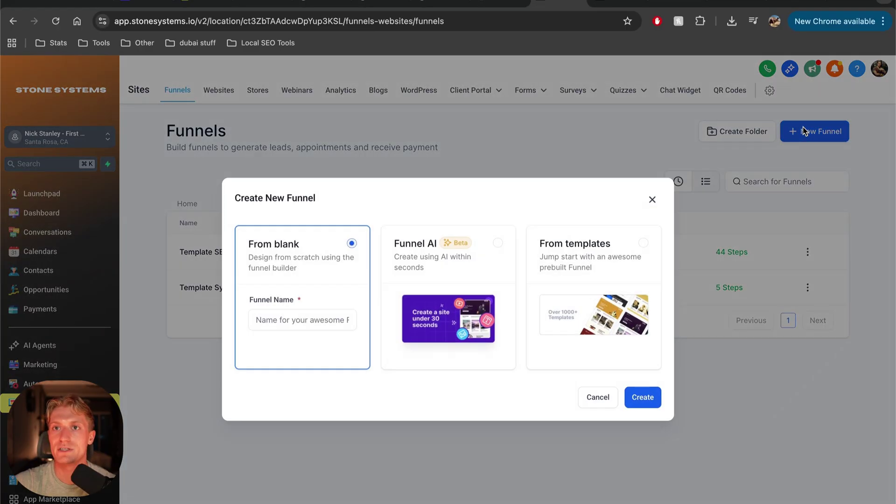
left_click(544, 317)
left_click(634, 401)
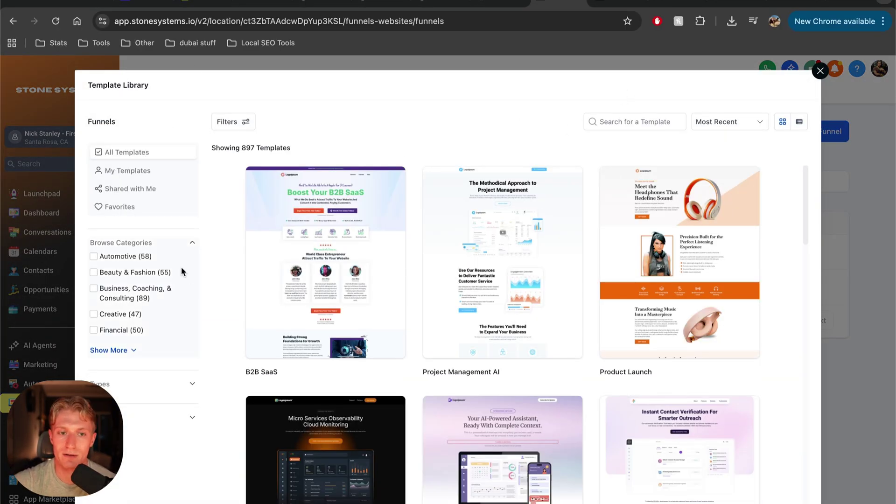
Filter the template library to the Home Services category, showing 111 templates.
left_click(107, 350)
scroll(134, 319, "down", 3)
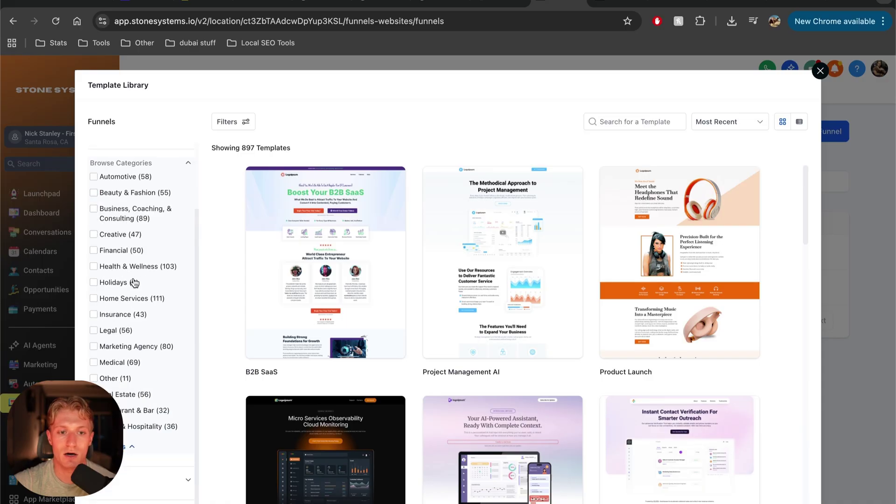
left_click(145, 300)
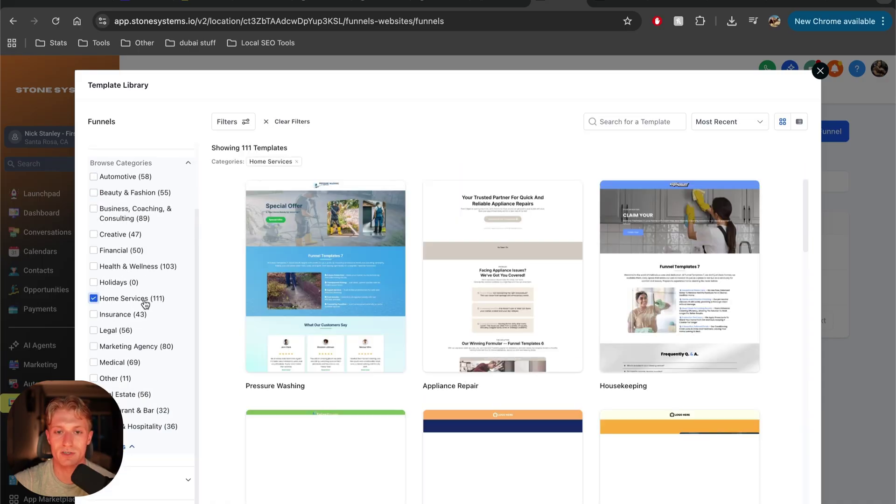
mouse_move(387, 248)
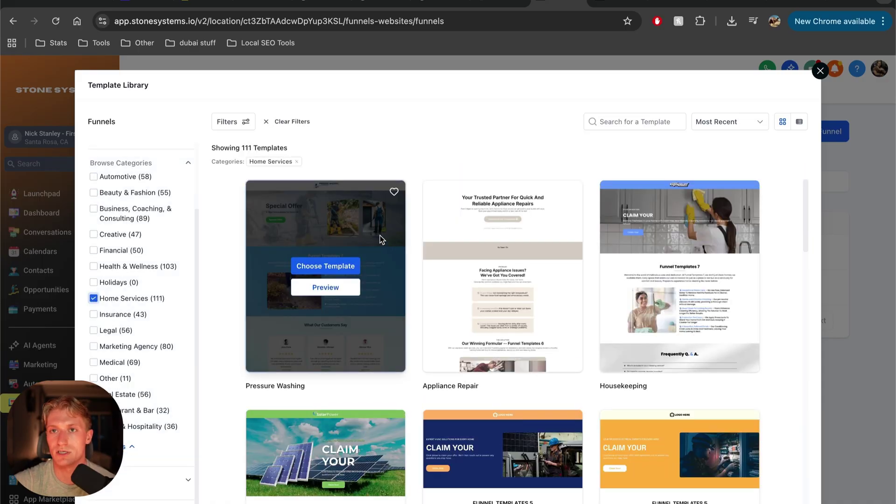
scroll(383, 275, "down", 15)
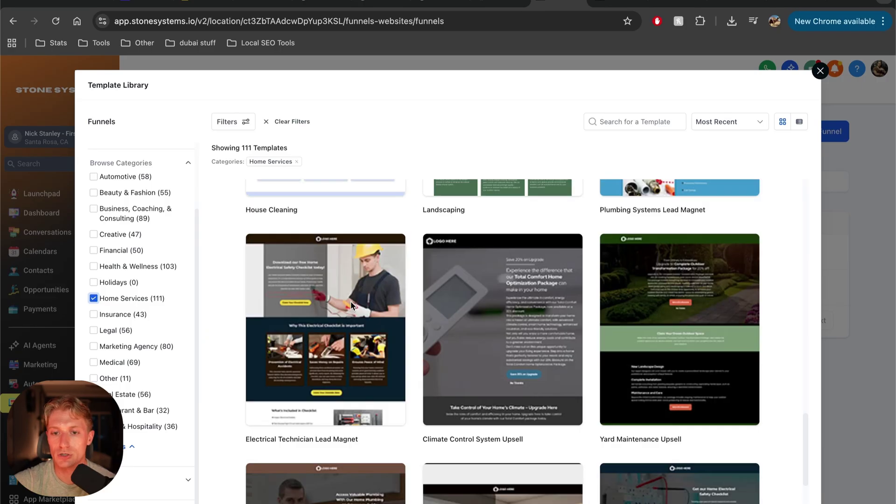
scroll(326, 313, "down", 8)
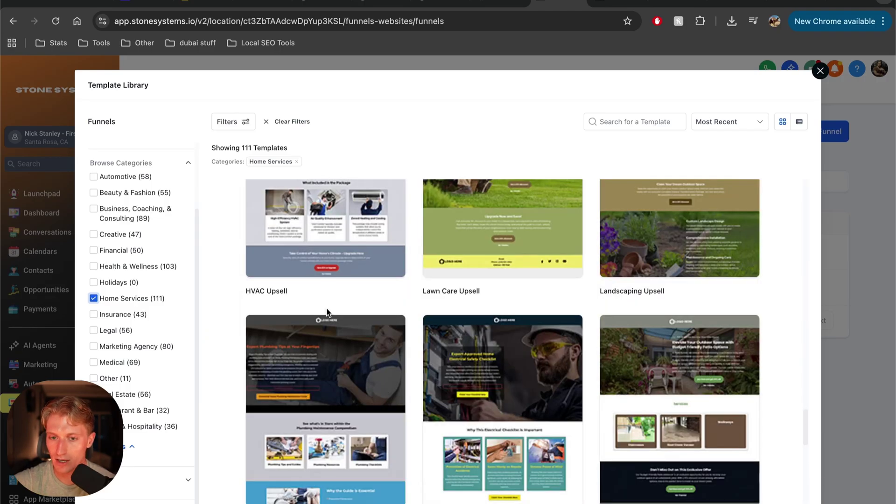